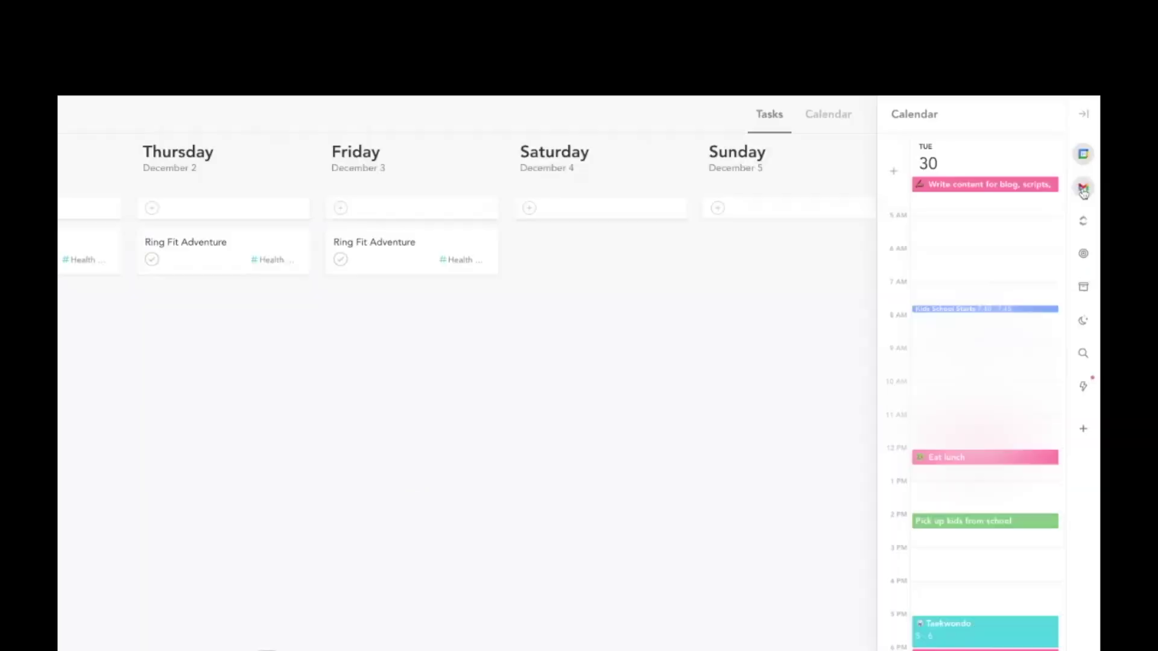
# - Browse the Gmail and ClickUp Cleaning Routines panels, then show the November 29 – December 5 weekly objectives
pyautogui.click(1143, 87)
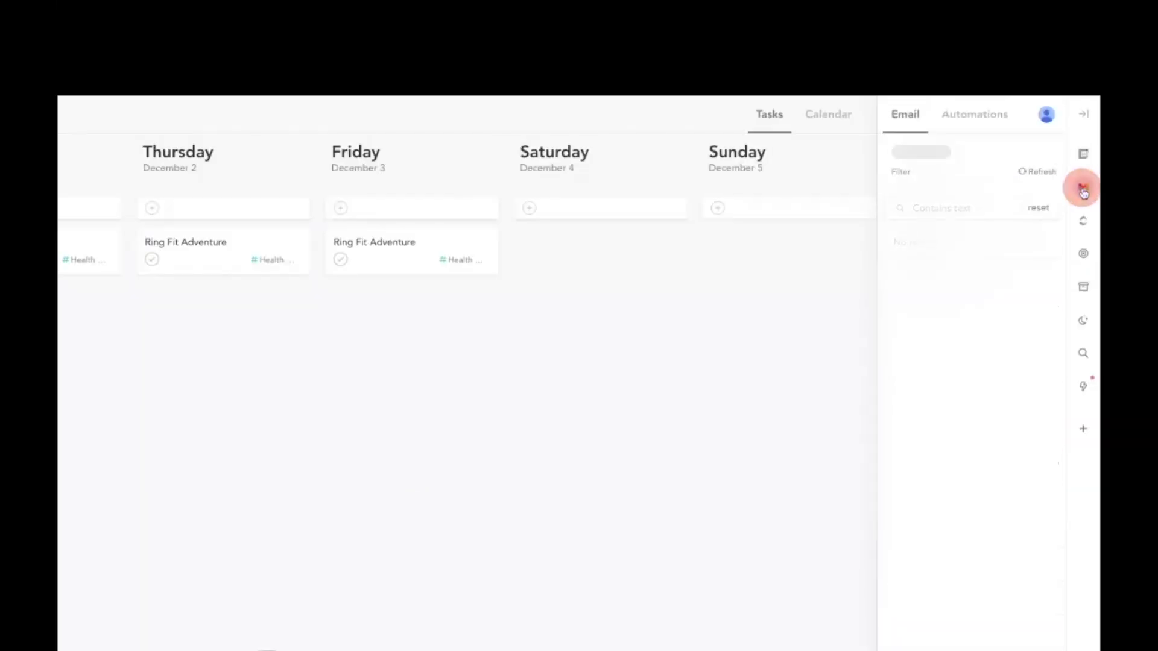
pyautogui.click(1083, 220)
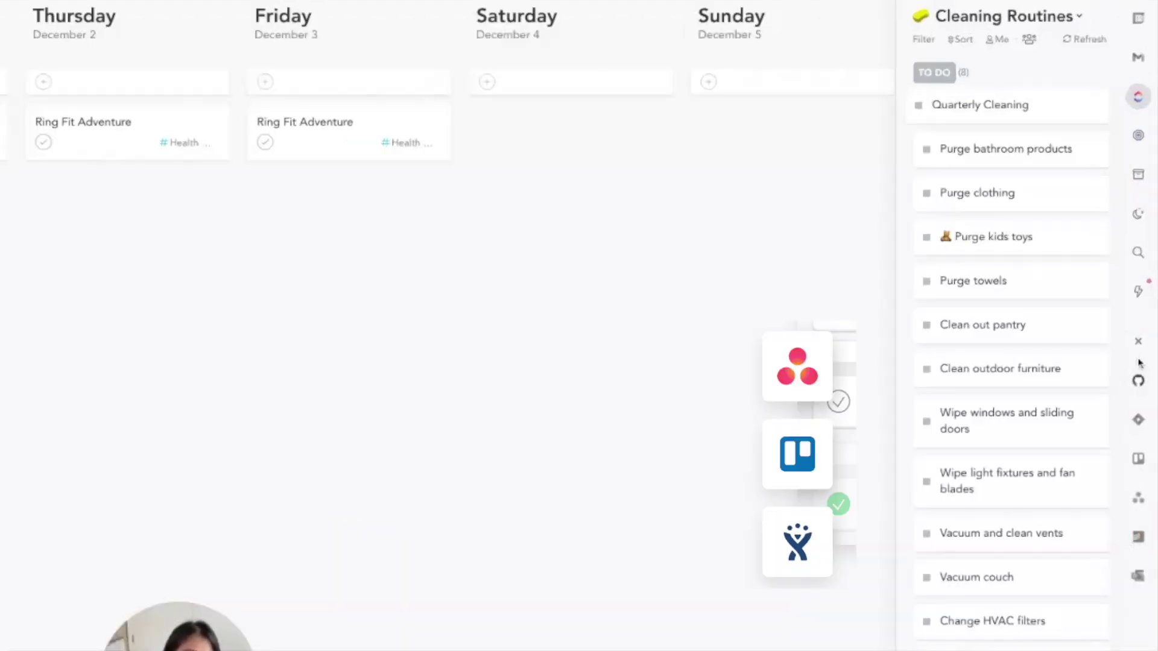
pyautogui.click(1137, 340)
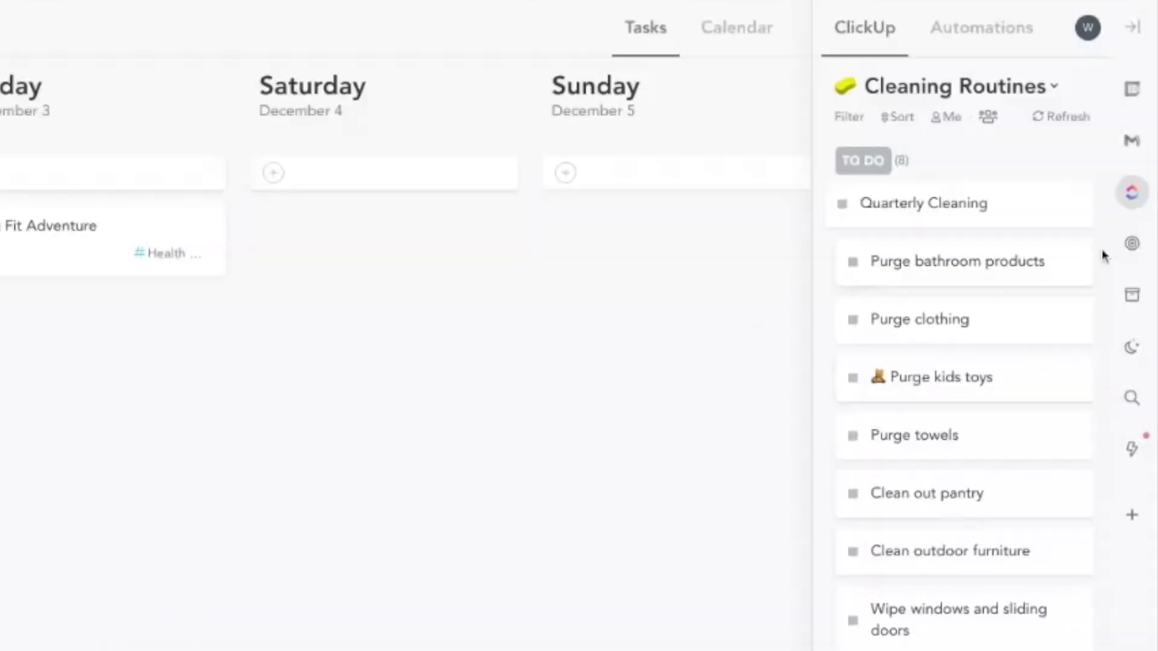
pyautogui.click(1129, 244)
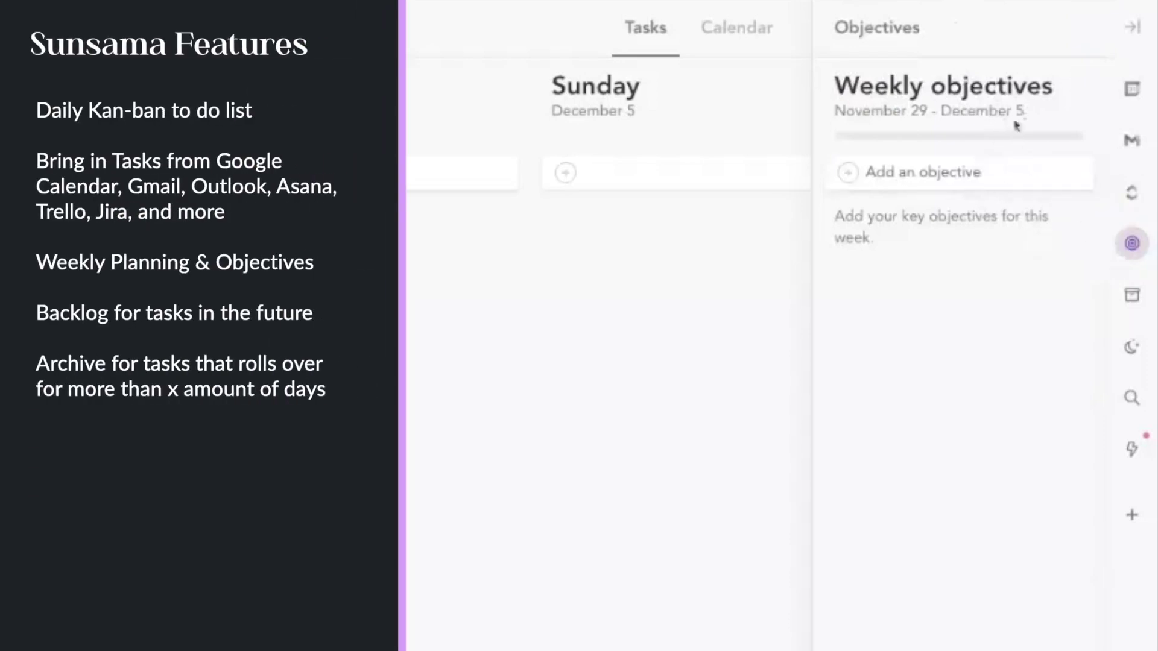
# - View the backlog, then the rolled-over task archive, keeping the 4 consecutive days auto-archive period unchanged
pyautogui.click(1131, 298)
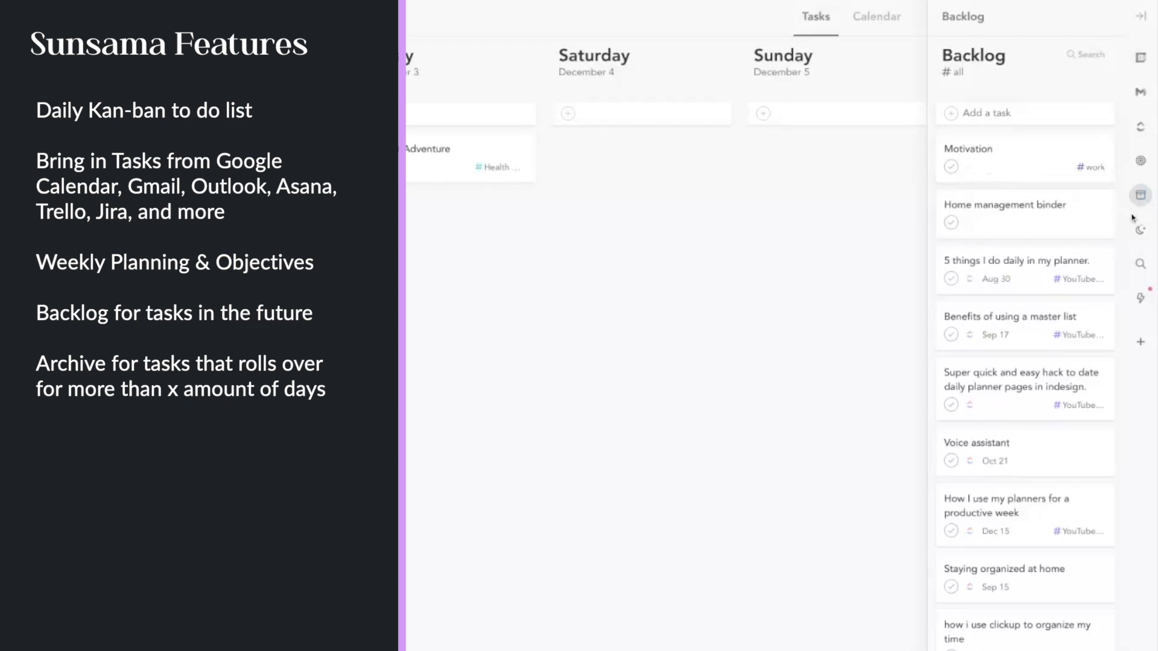
pyautogui.click(1141, 232)
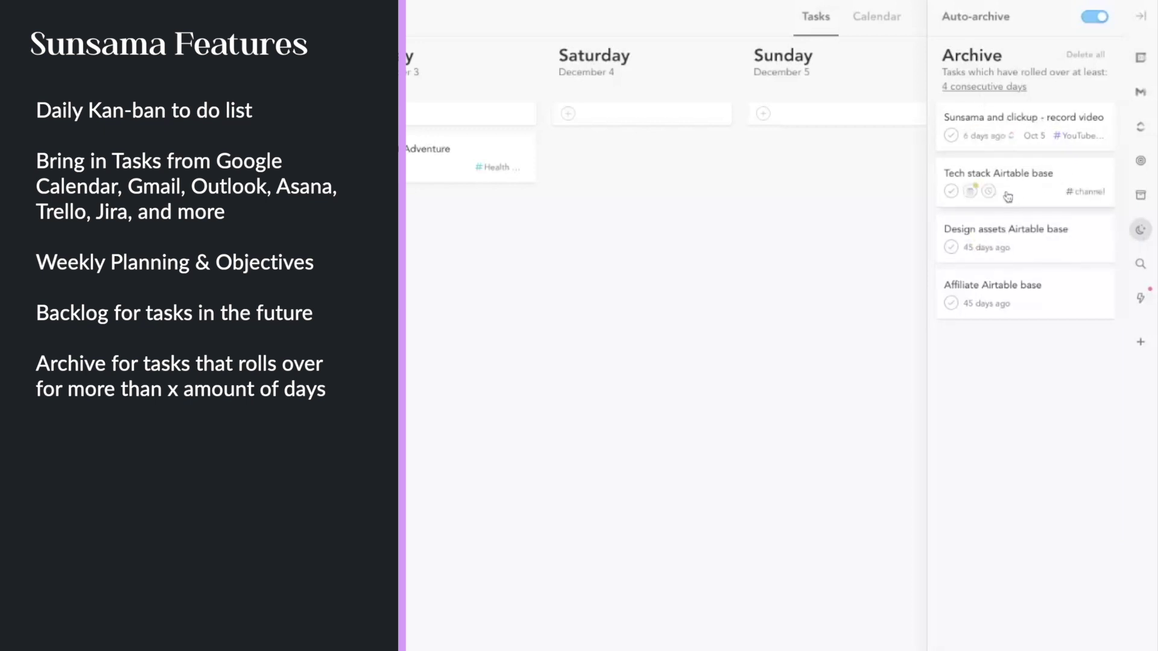
pyautogui.click(1012, 89)
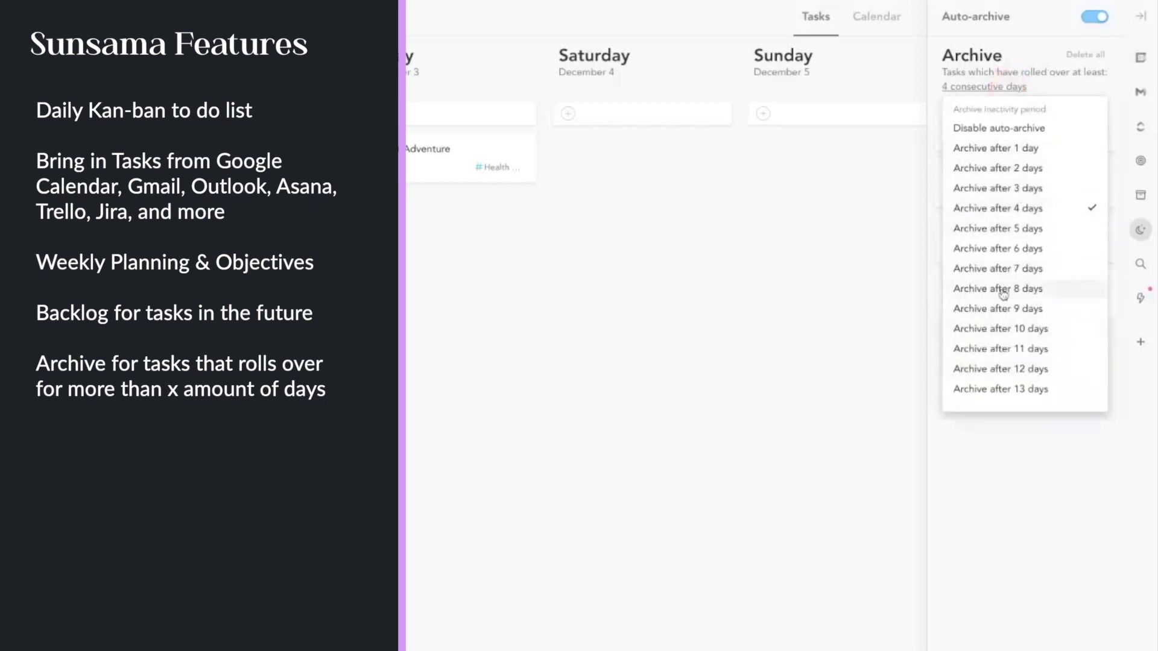
pyautogui.scroll(-1, 1033, 328)
pyautogui.scroll(1, 1033, 328)
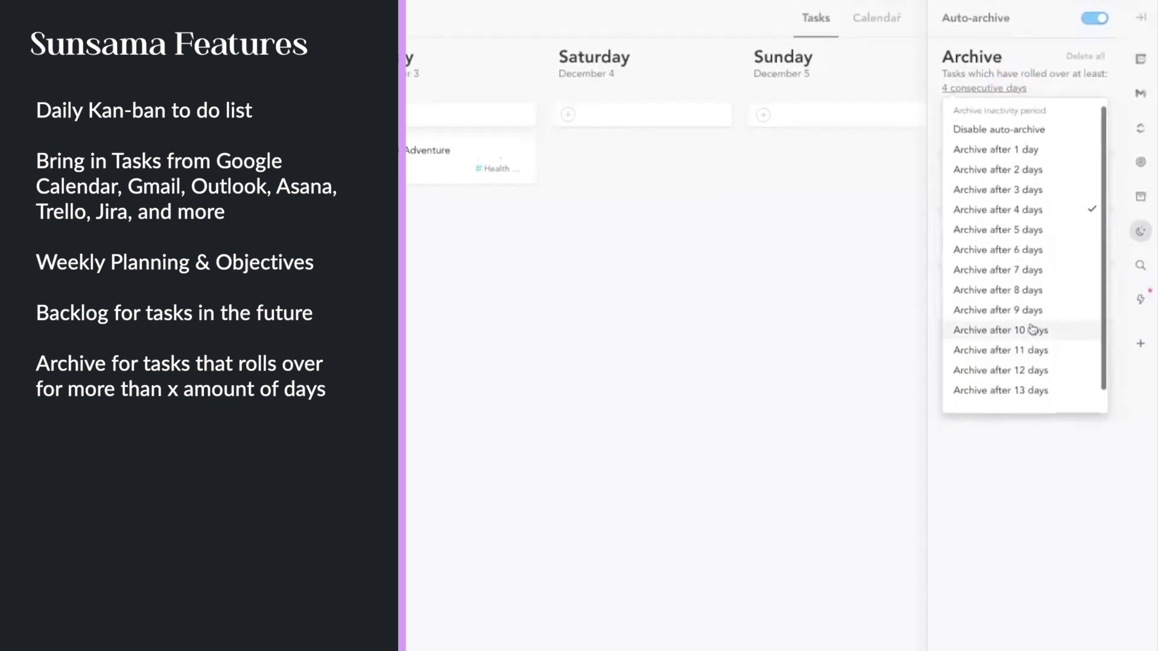
pyautogui.click(1032, 477)
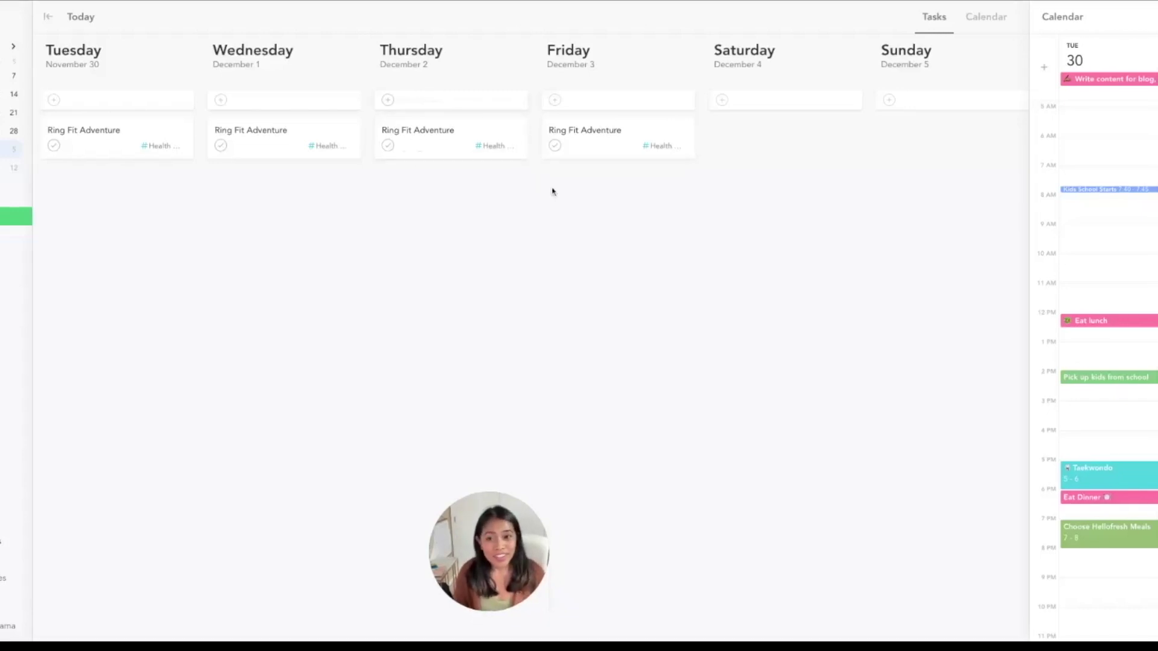
# - Add the task 'add into sunsama!' to Thursday, December 2, above Ring Fit Adventure
pyautogui.click(414, 100)
pyautogui.write('F')
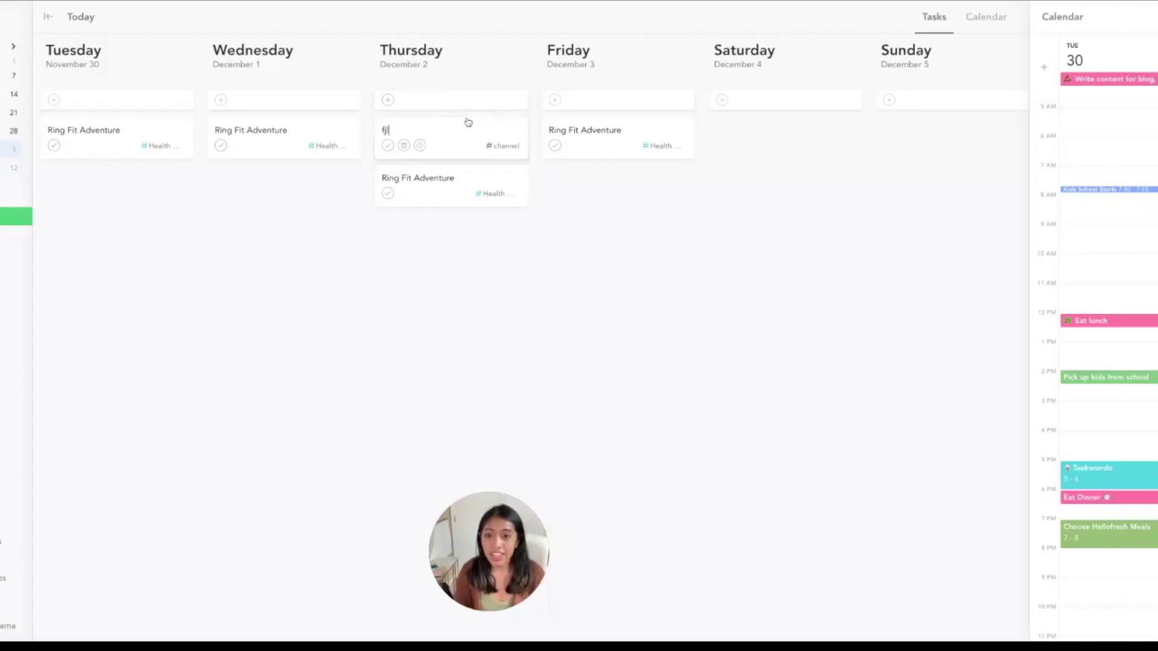
pyautogui.press('BackSpace')
pyautogui.press('BackSpace')
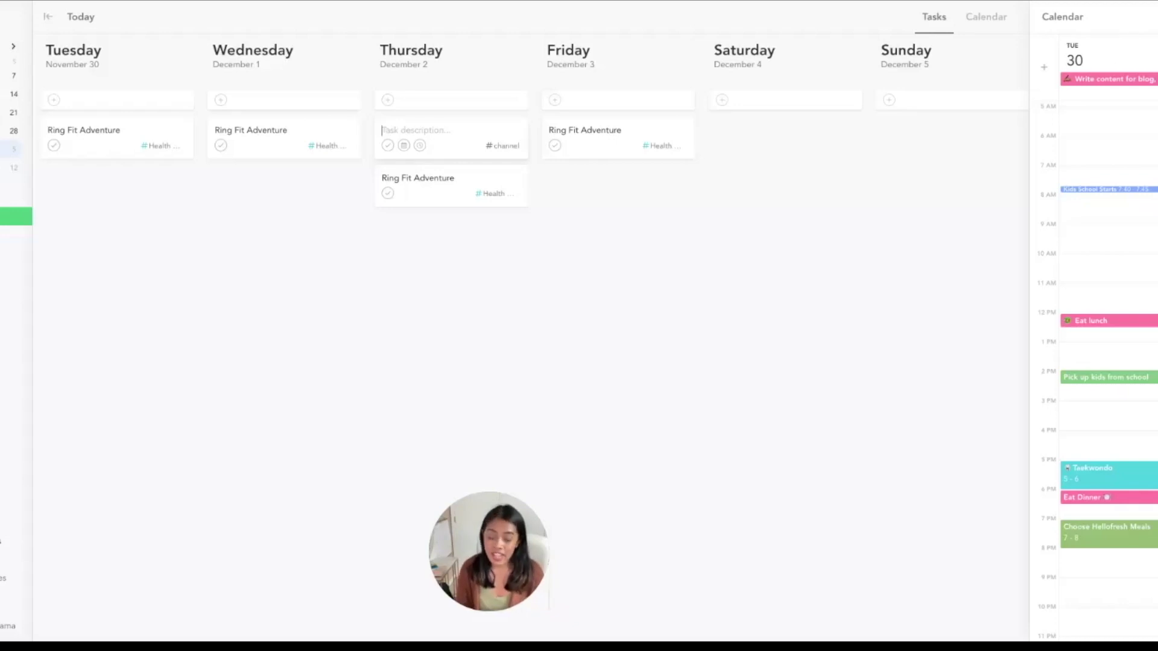
pyautogui.write('add in')
pyautogui.write('to sunsama!')
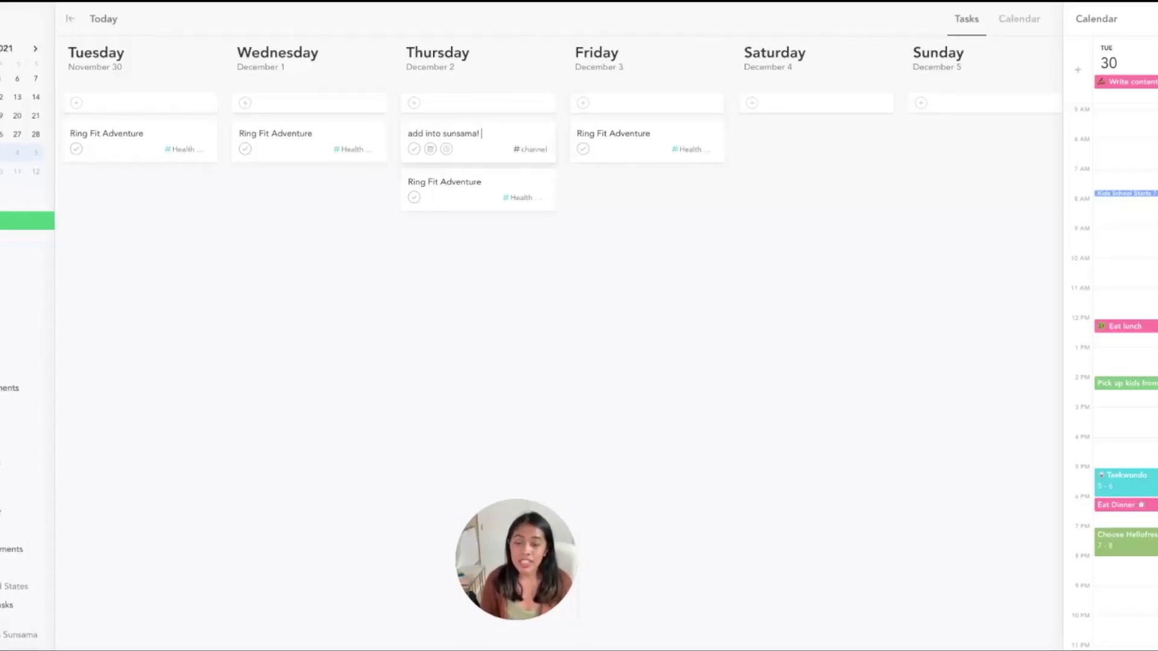
pyautogui.press('Return')
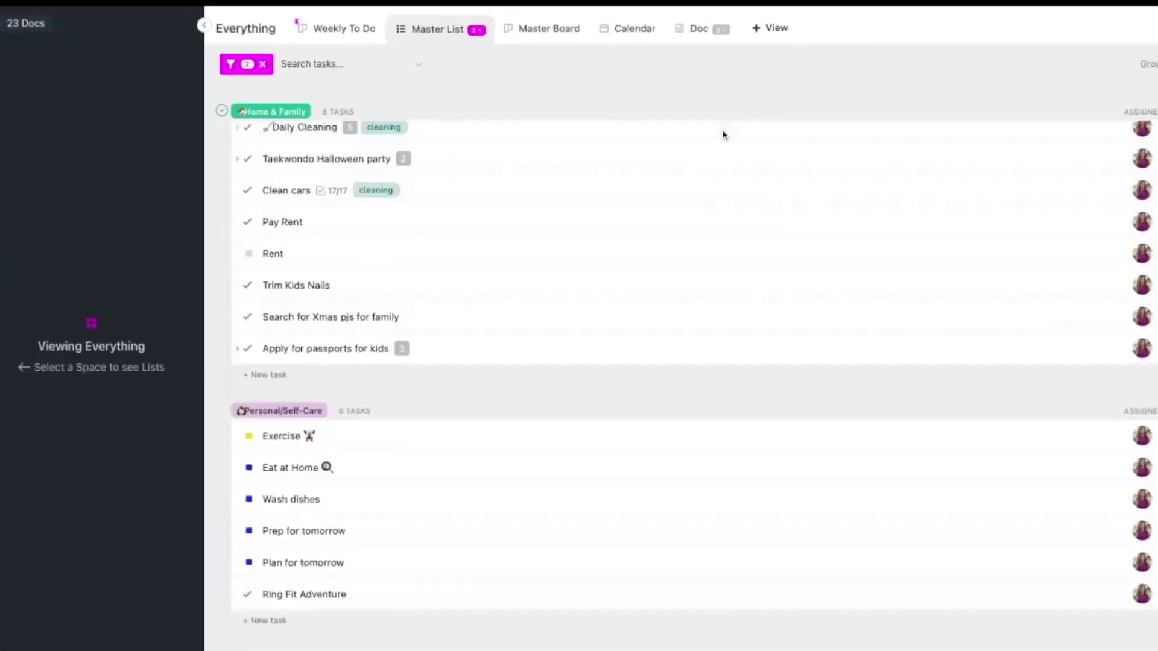
# - Switch the Everything tasks to the Master Board and scroll across its category columns
pyautogui.scroll(-5, 723, 135)
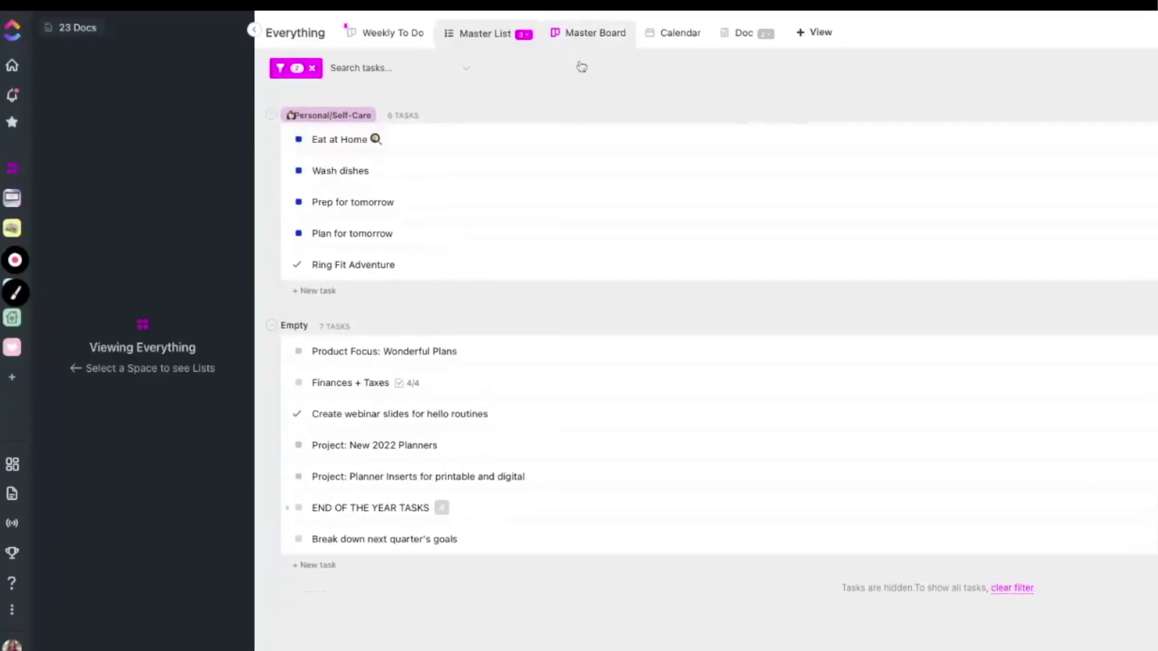
pyautogui.click(597, 31)
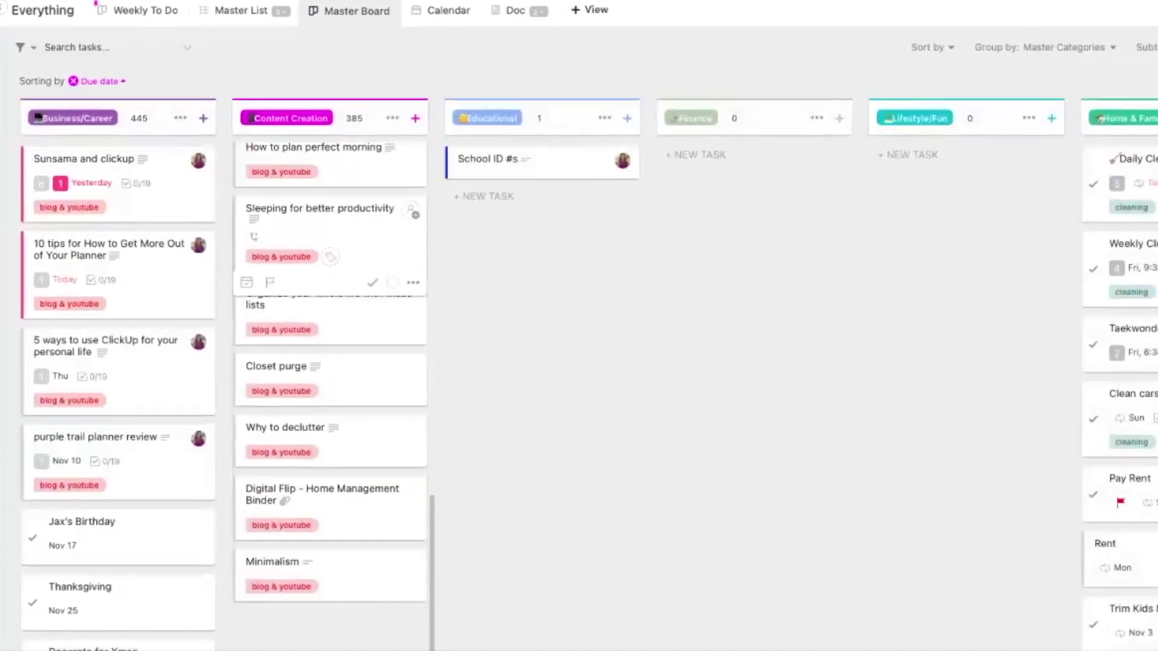
pyautogui.hscroll(10, 330, 242)
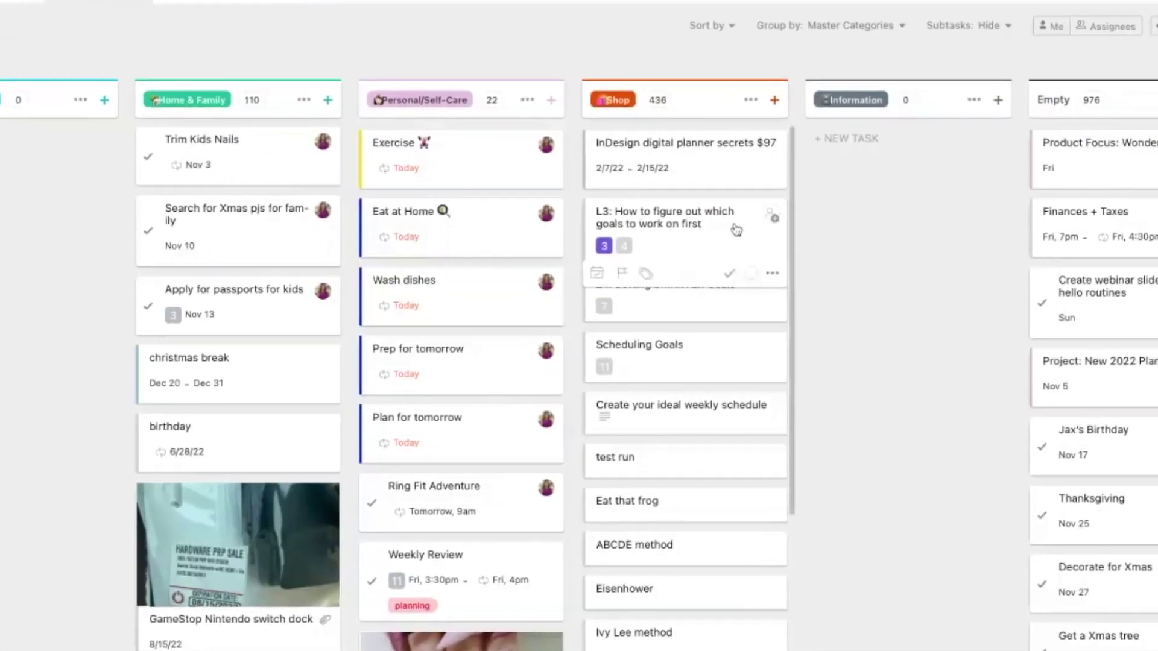
pyautogui.hscroll(-7, 736, 230)
pyautogui.hscroll(8, 737, 230)
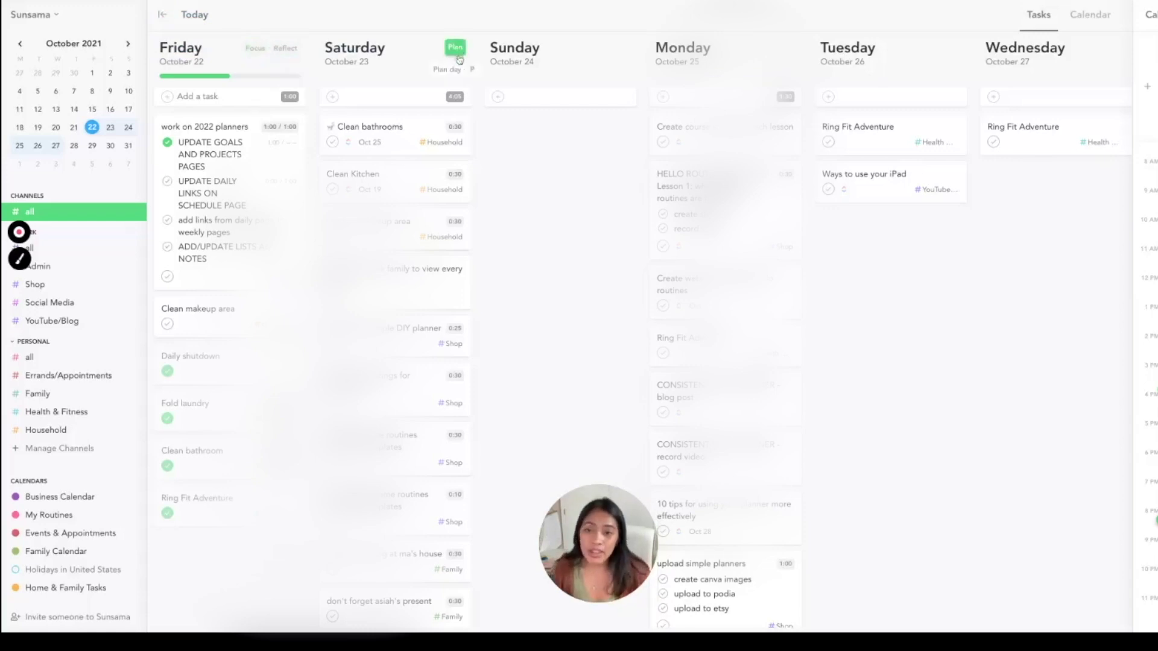
# - Open the Plan day flow from Saturday's column and review tomorrow's task list
pyautogui.click(463, 53)
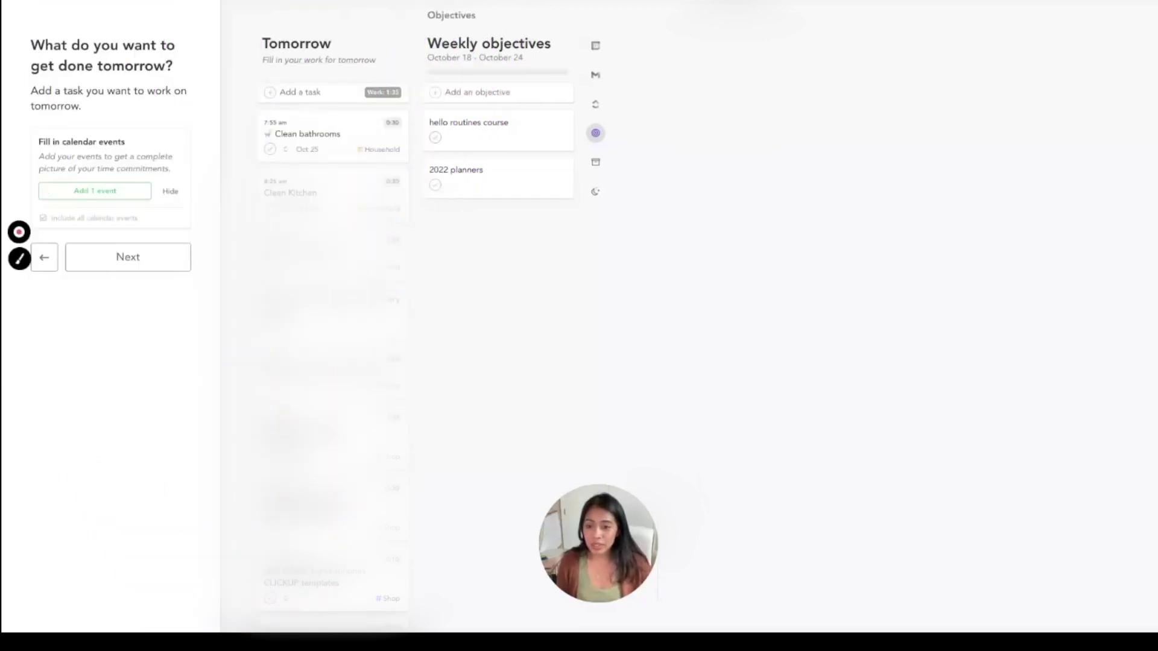
pyautogui.scroll(-3, 335, 361)
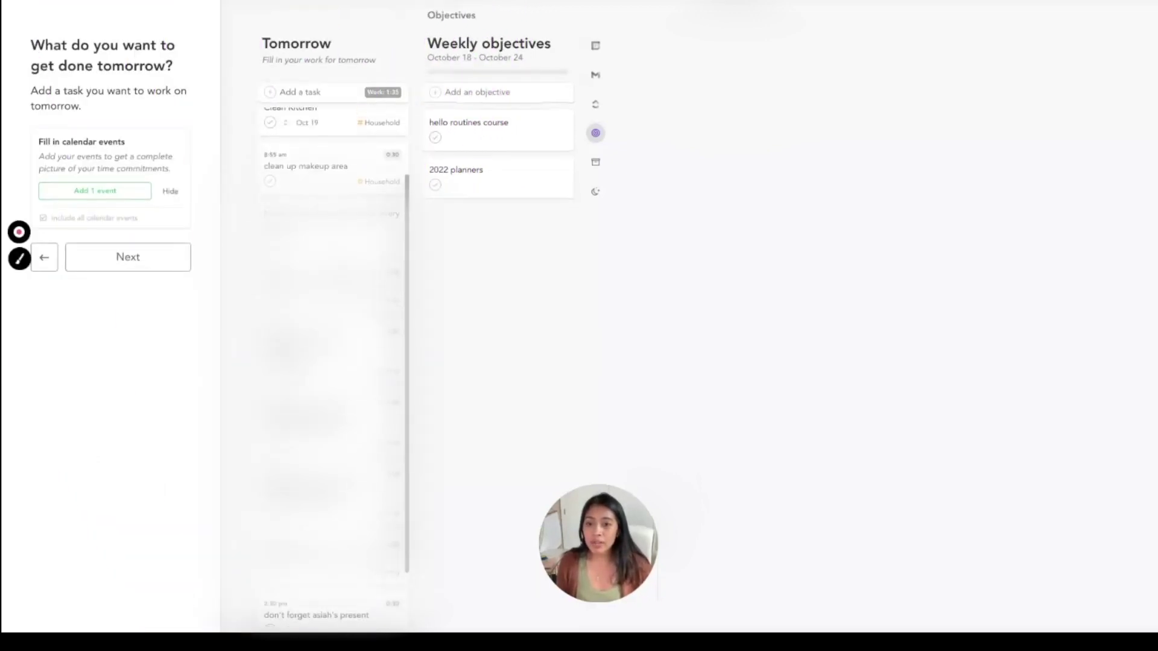
pyautogui.scroll(3, 335, 362)
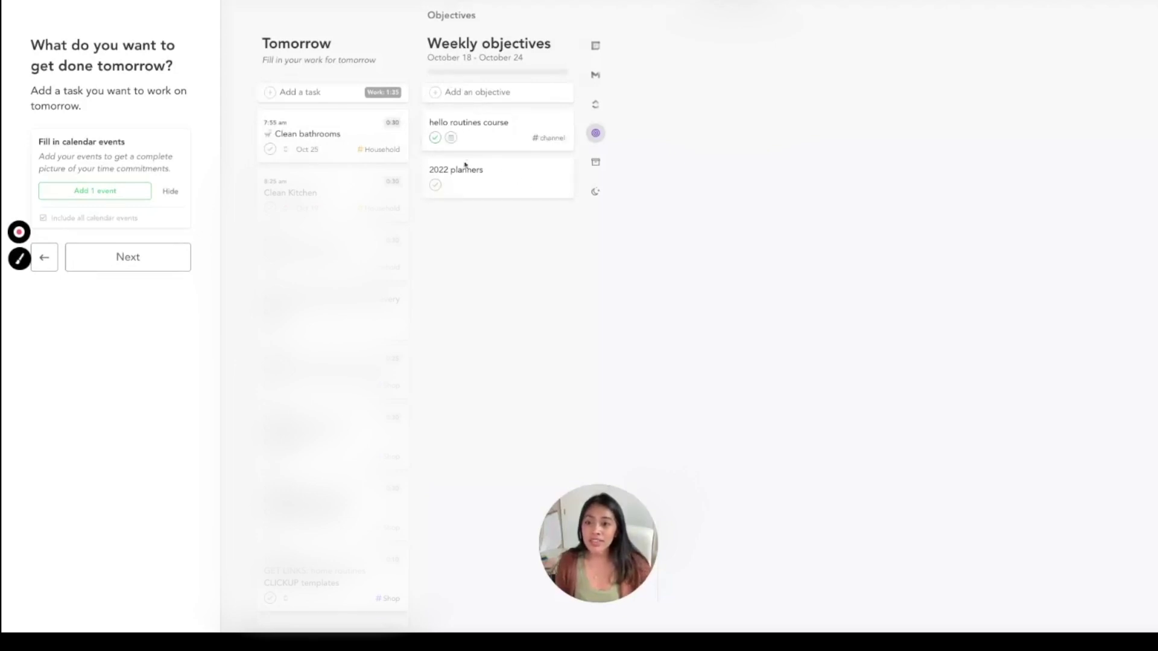
pyautogui.scroll(-2, 335, 362)
pyautogui.scroll(2, 334, 362)
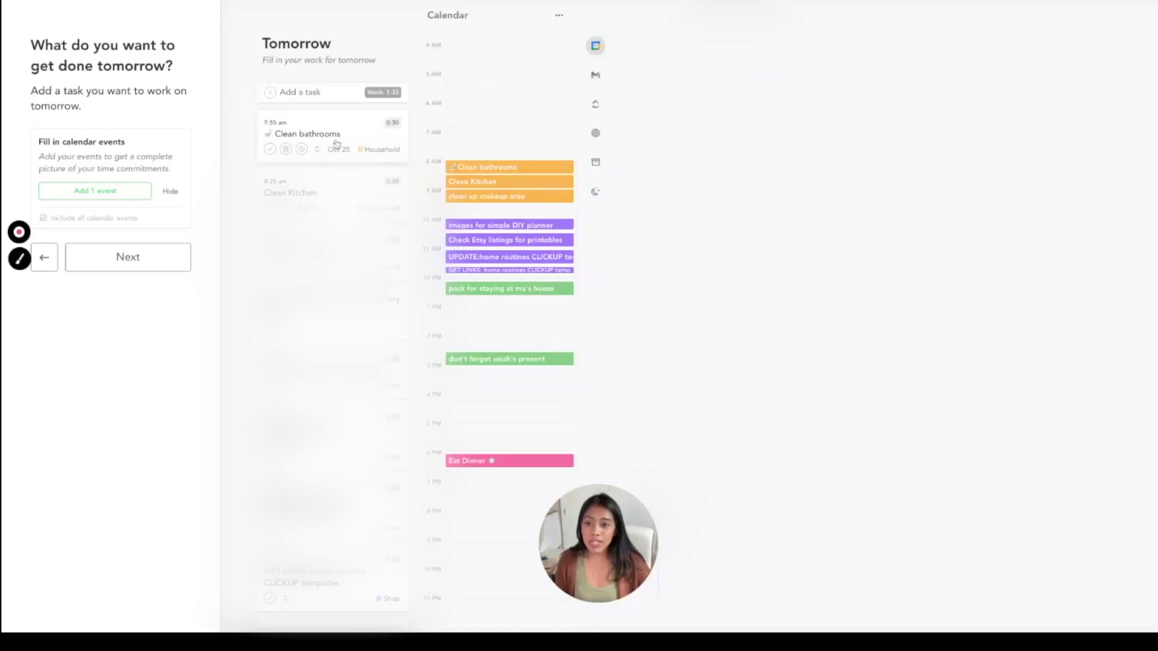
# - Schedule Clean bathrooms at 7:30 am on tomorrow's calendar, then continue to 'What can wait?'
pyautogui.moveTo(349, 140); pyautogui.dragTo(497, 139)
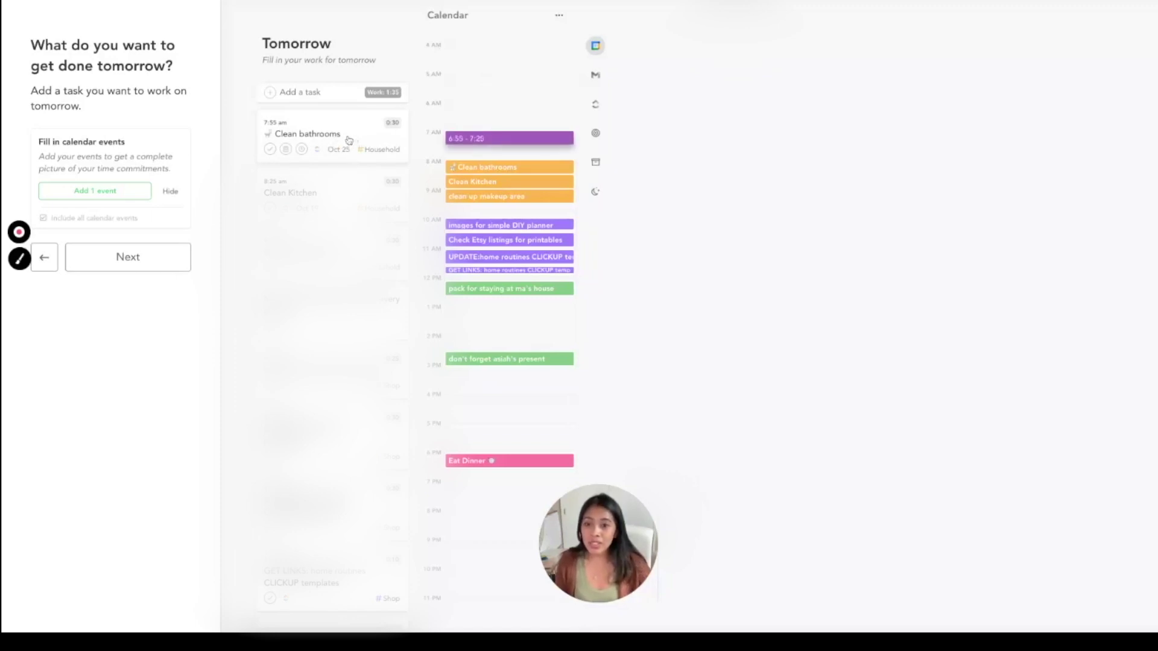
pyautogui.click(555, 167)
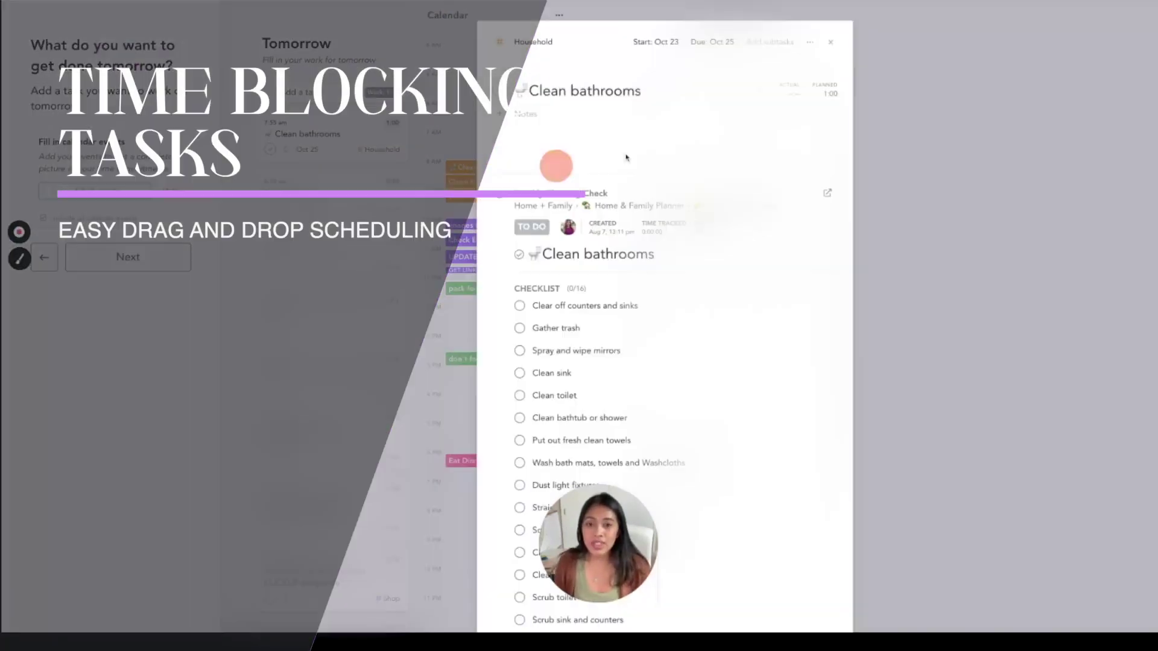
pyautogui.click(825, 42)
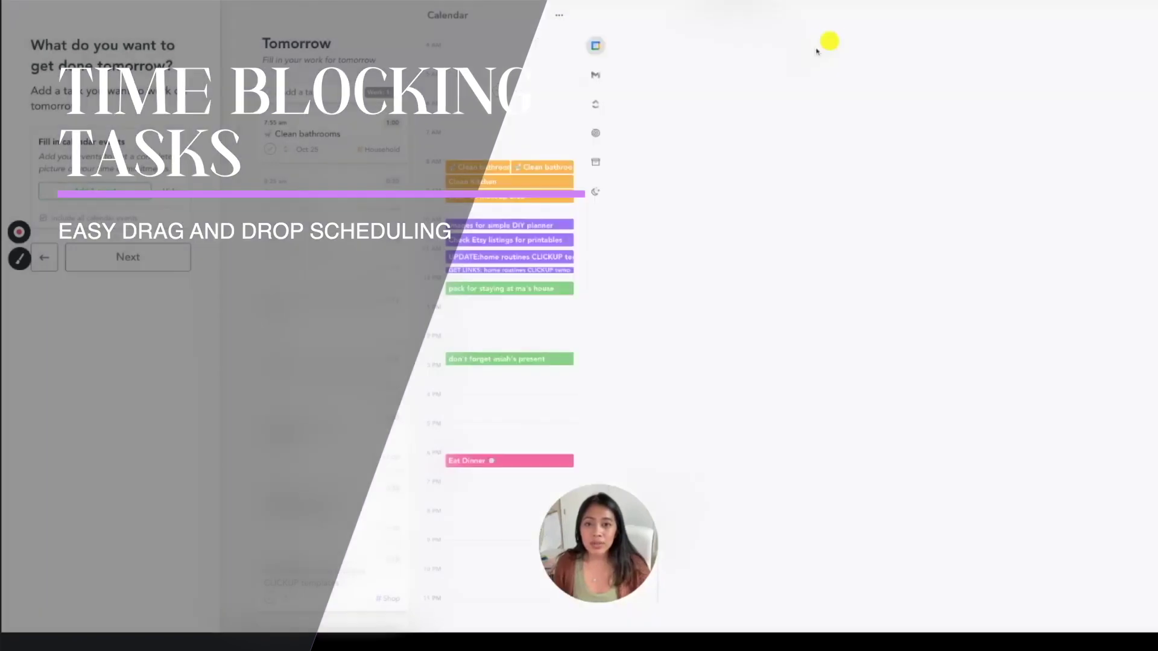
pyautogui.click(538, 169)
pyautogui.click(831, 45)
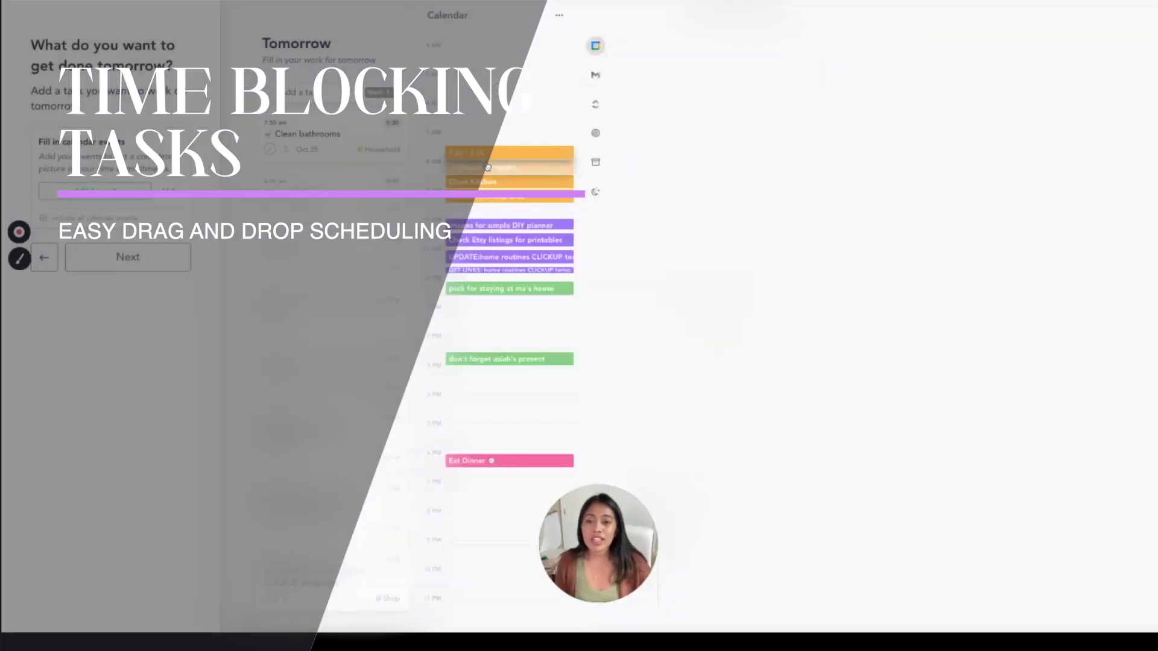
pyautogui.moveTo(501, 153); pyautogui.dragTo(500, 162)
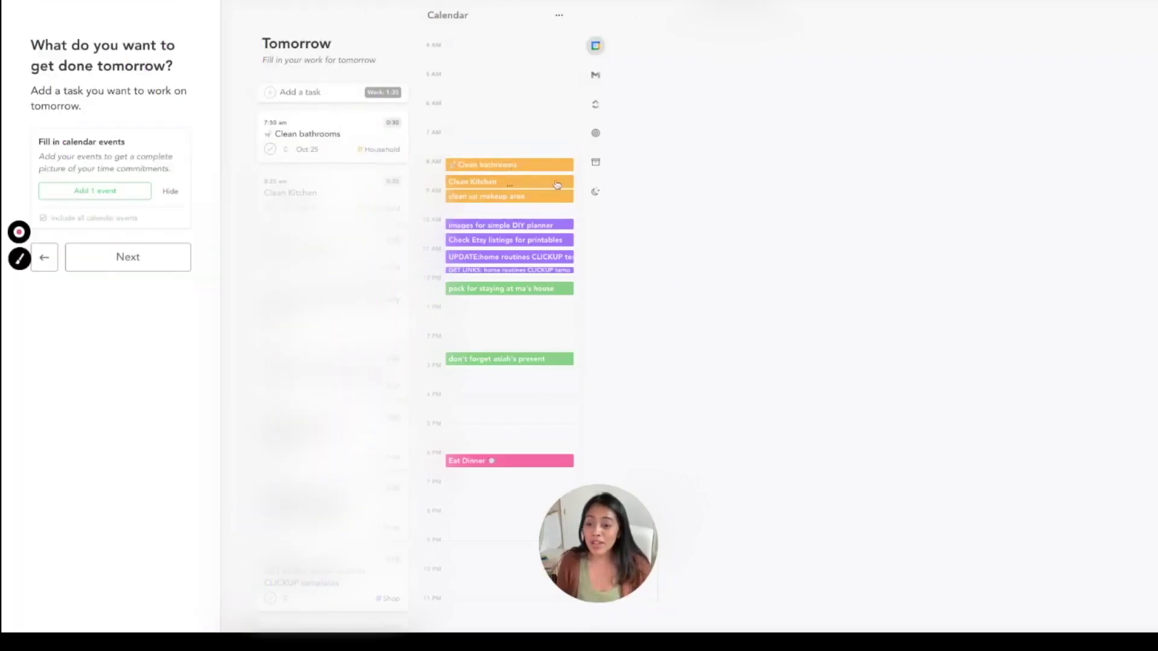
pyautogui.moveTo(556, 184)
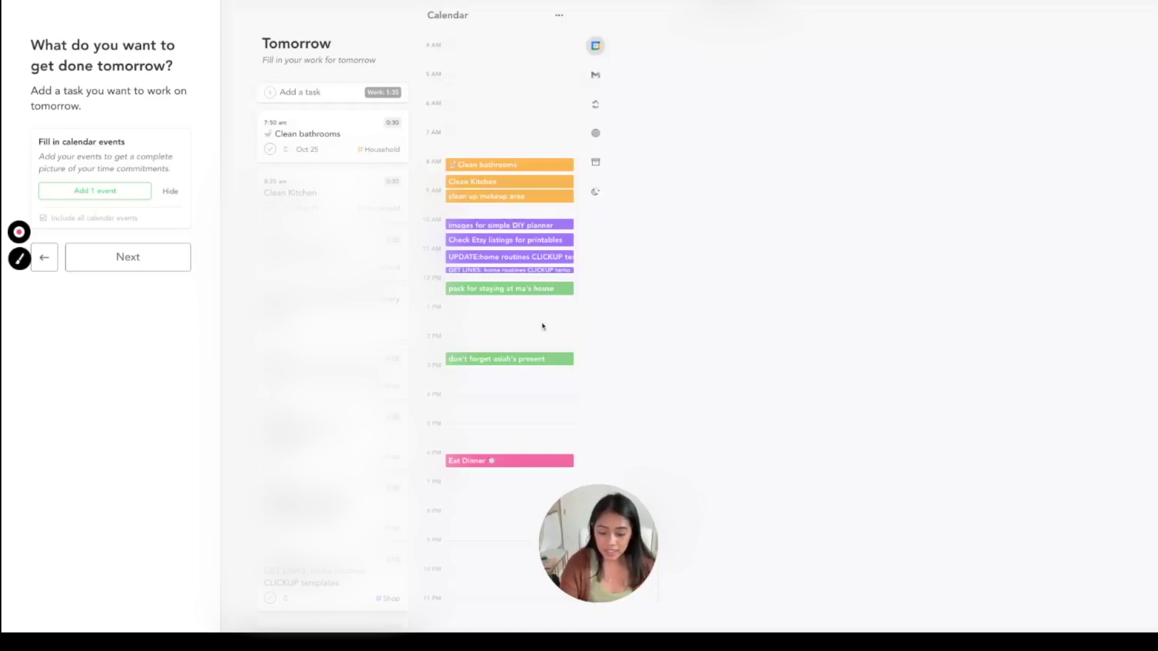
pyautogui.click(143, 271)
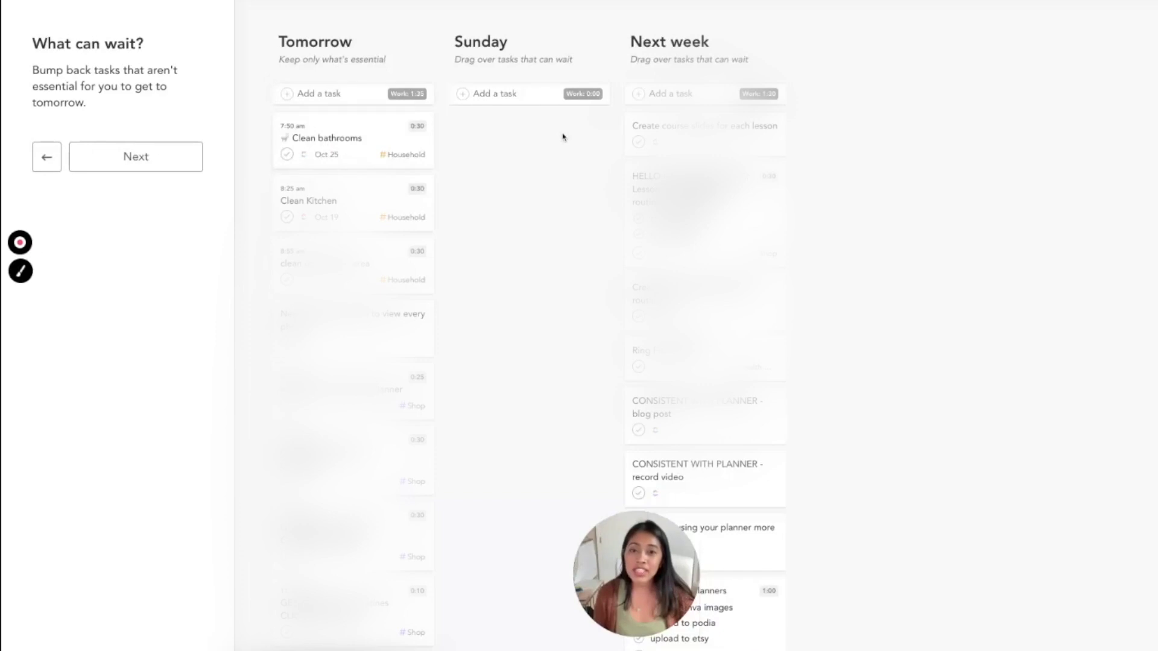
# - Check Clean bathrooms' planned time, then advance to finalizing with an 8:00 PM shutdown
pyautogui.click(320, 154)
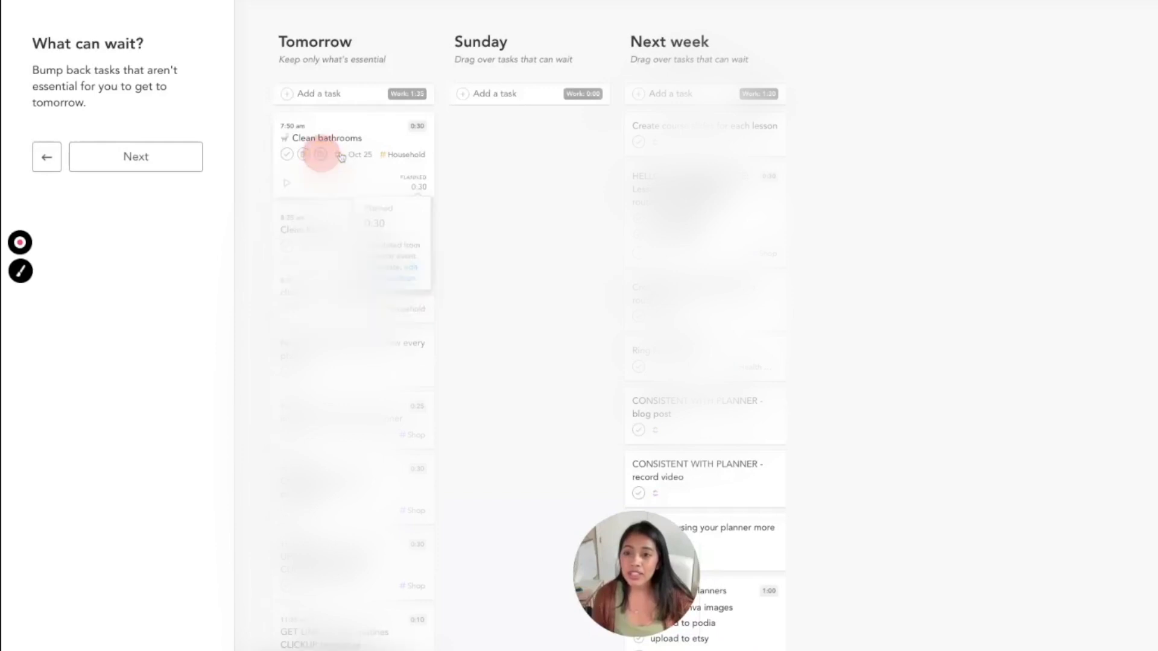
pyautogui.click(475, 193)
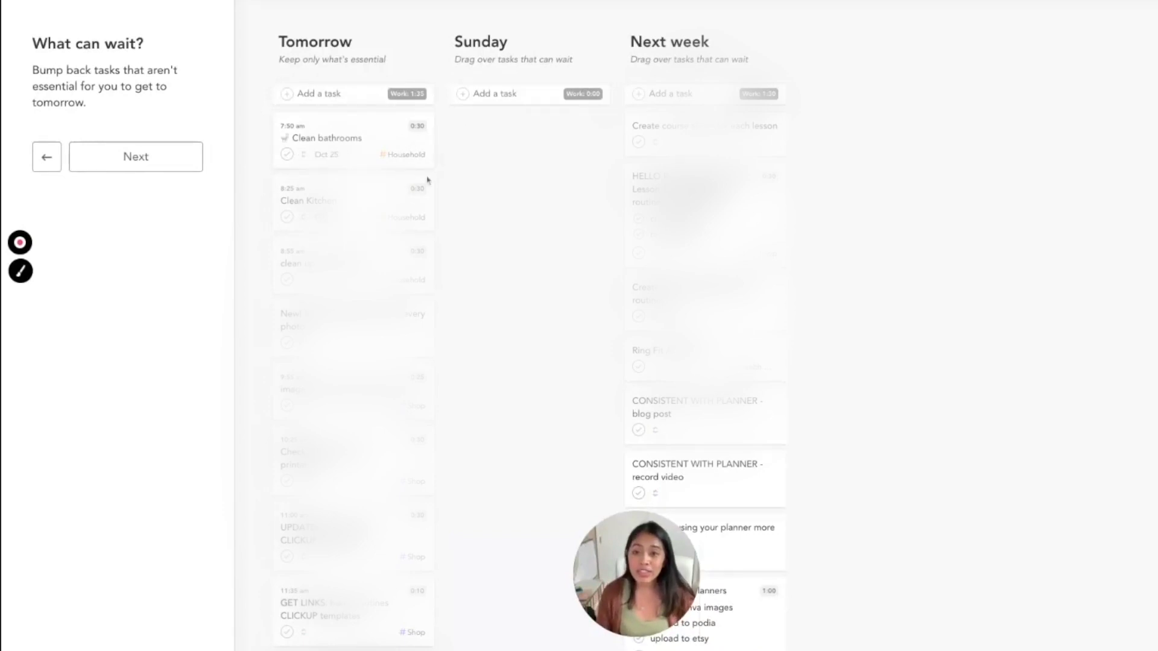
pyautogui.click(155, 153)
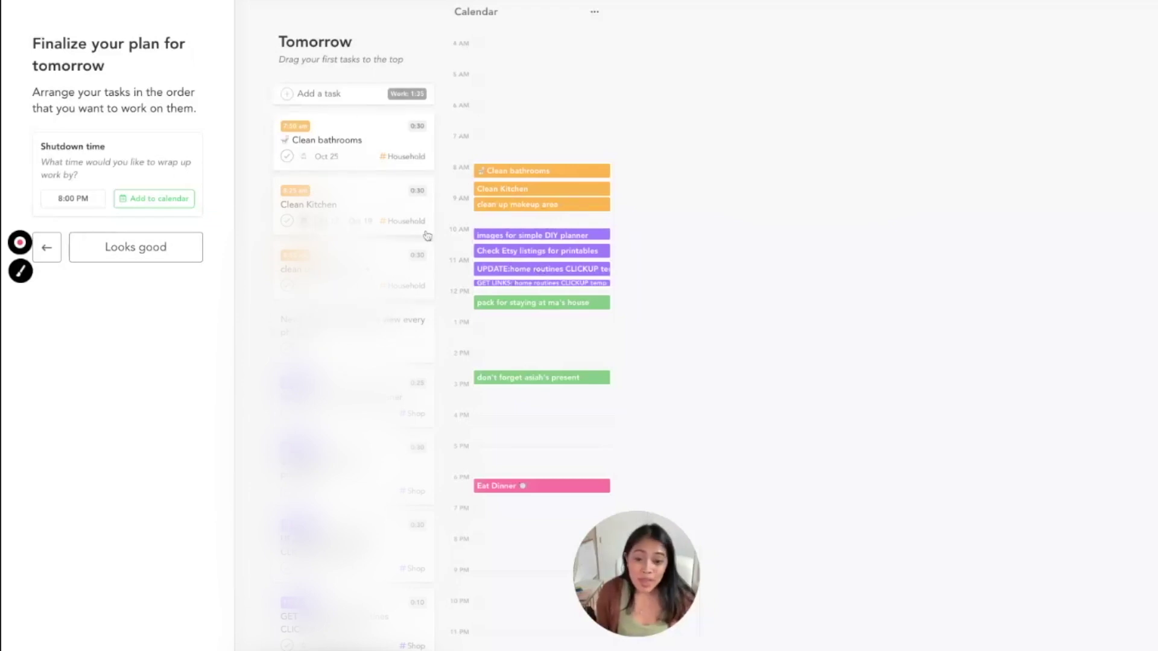
# - Accept tomorrow's task order and select the planned-task list in the Daily planning summary
pyautogui.click(140, 244)
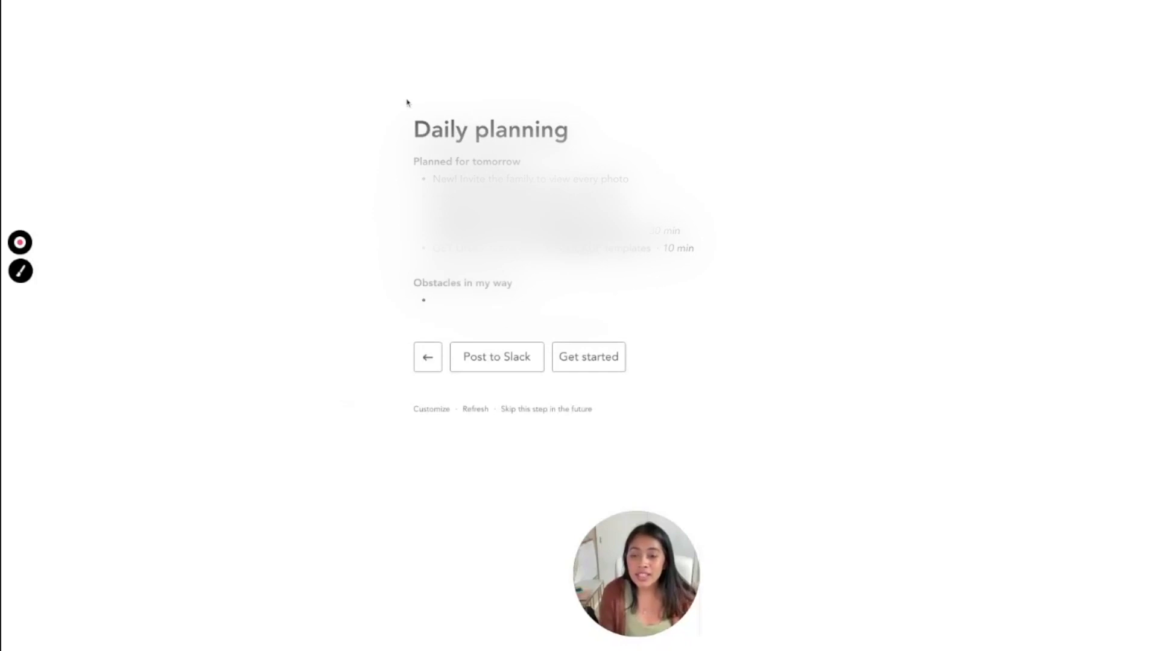
pyautogui.moveTo(414, 128); pyautogui.dragTo(569, 131)
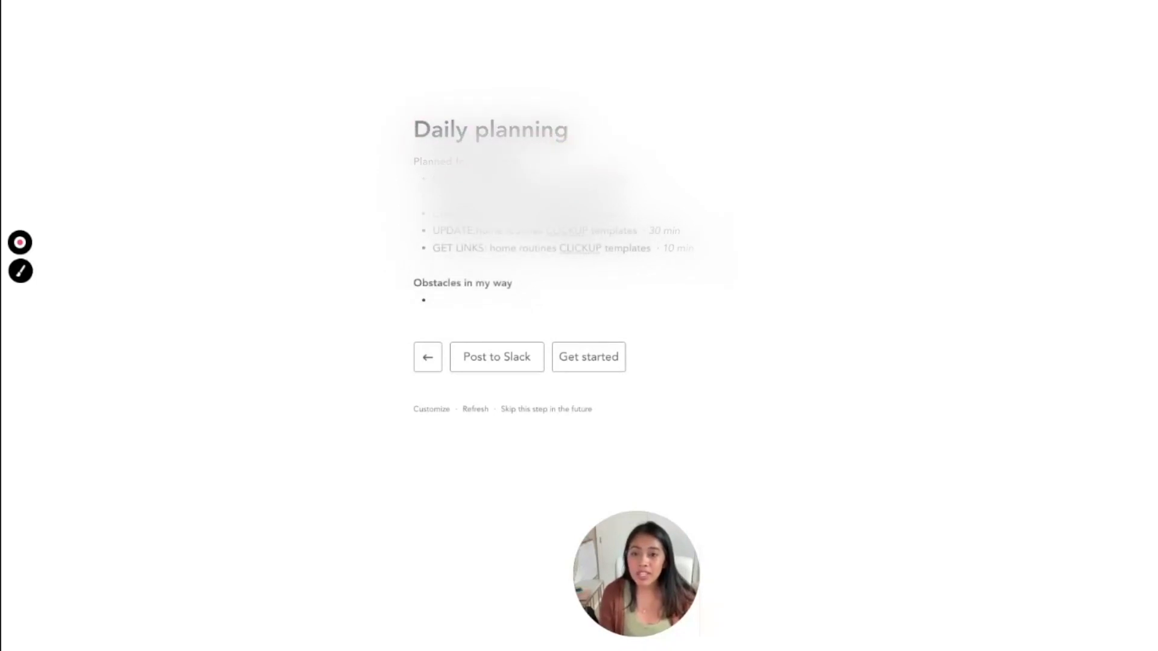
pyautogui.moveTo(433, 175); pyautogui.dragTo(693, 248)
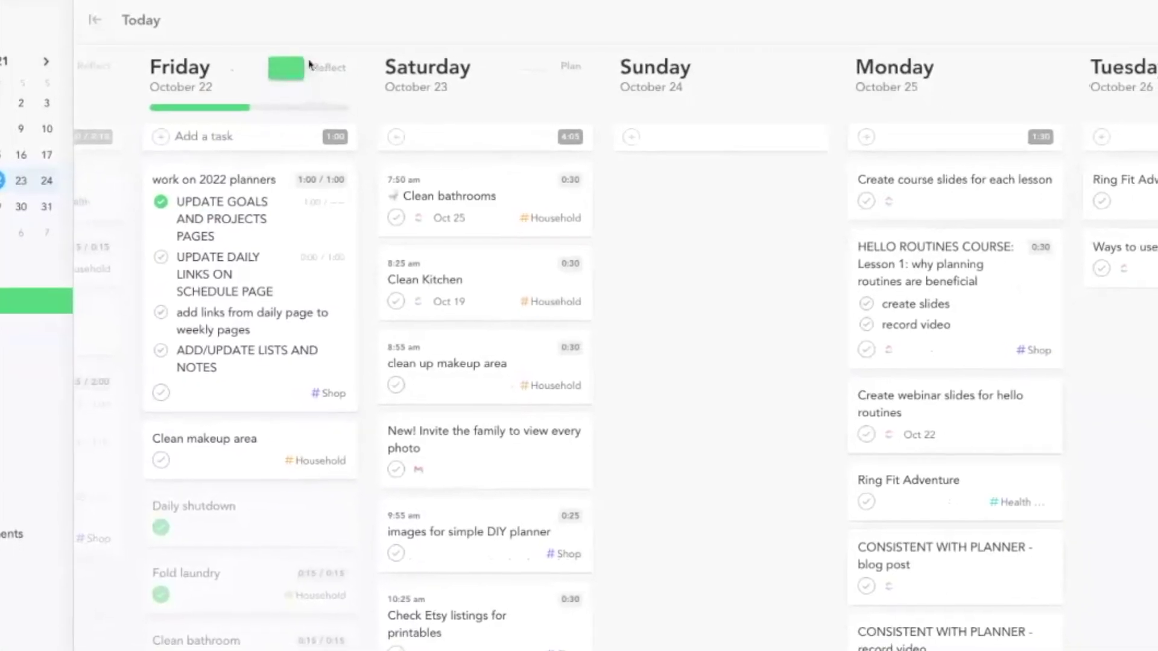
# - Open Friday's focus mode and show the October 18–24 calendar week beside Saturday's tasks
pyautogui.click(286, 67)
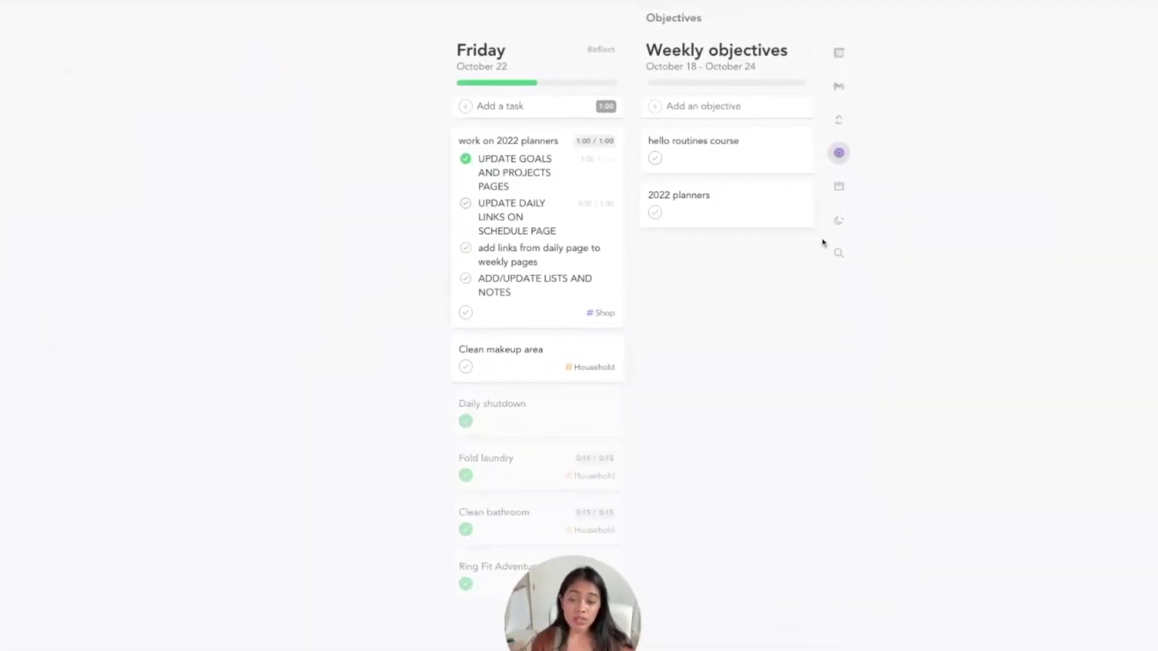
pyautogui.click(785, 59)
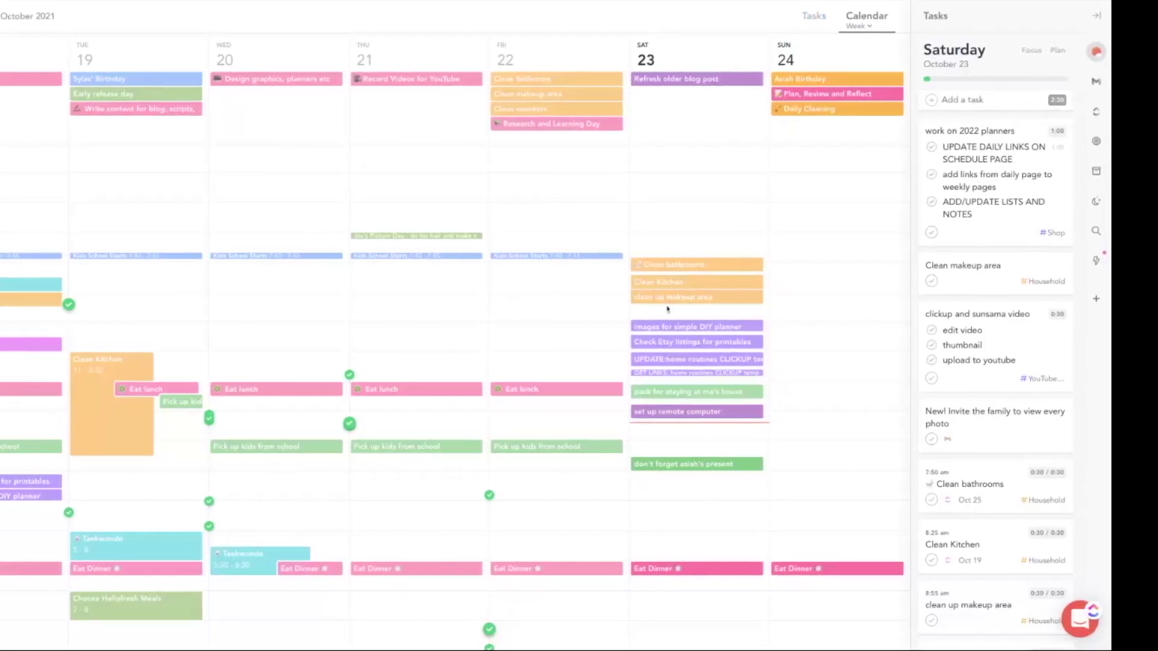
# - Add Sunday's birthday event to Sunday's tasks, then return to the day-column task board
pyautogui.click(788, 81)
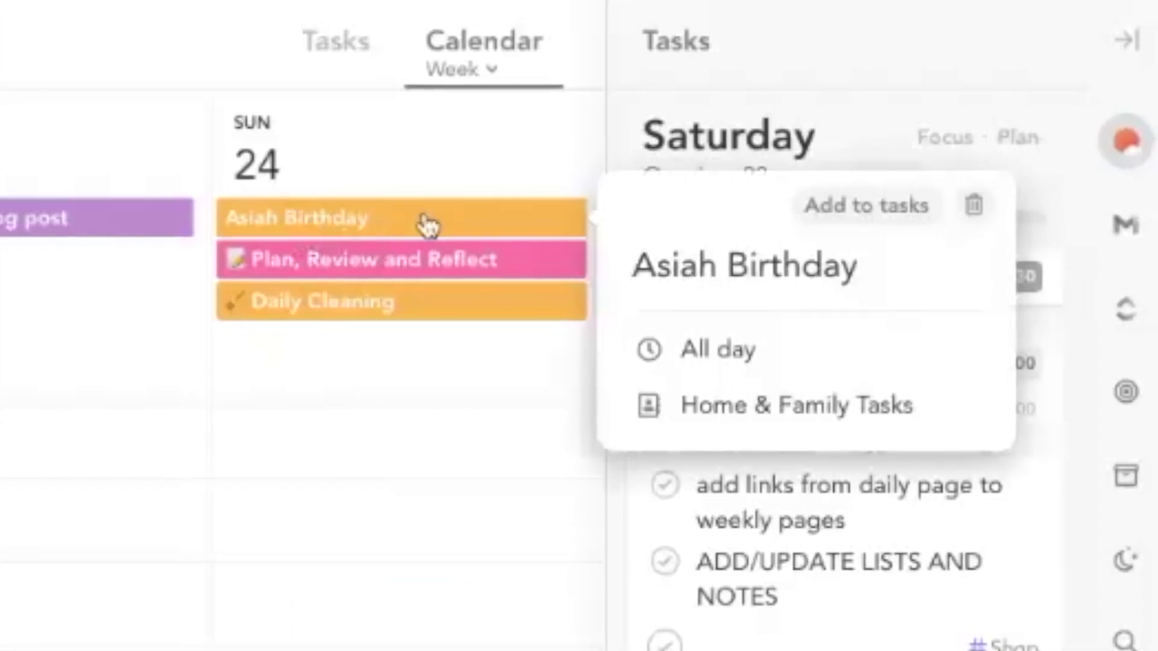
pyautogui.click(826, 205)
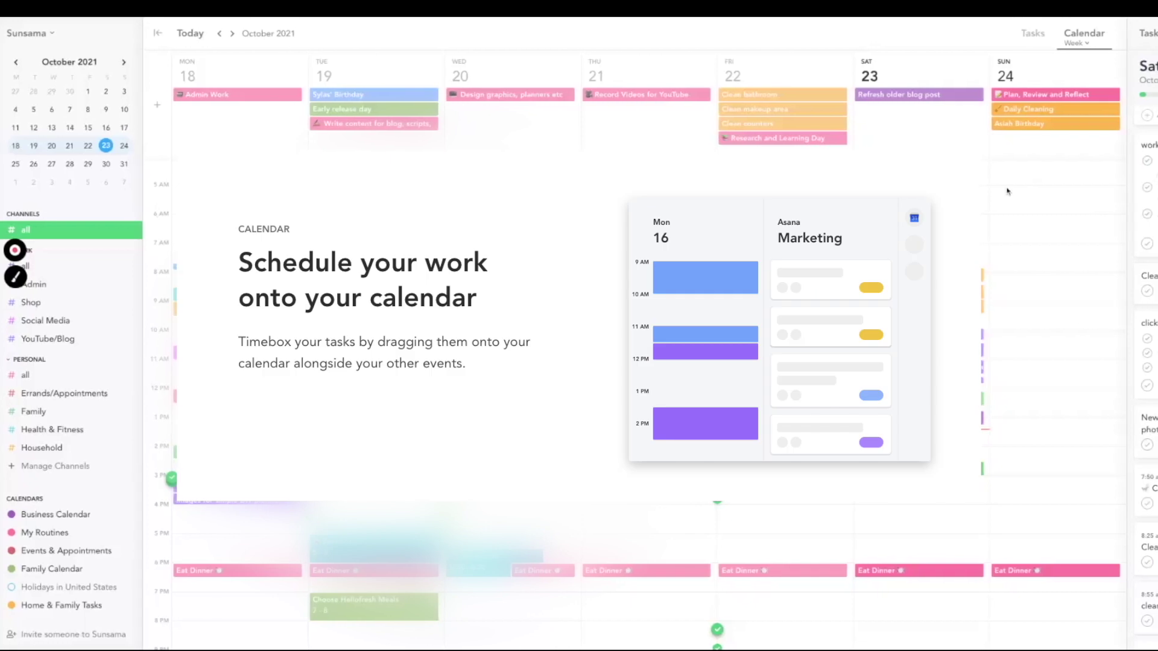
pyautogui.click(1030, 43)
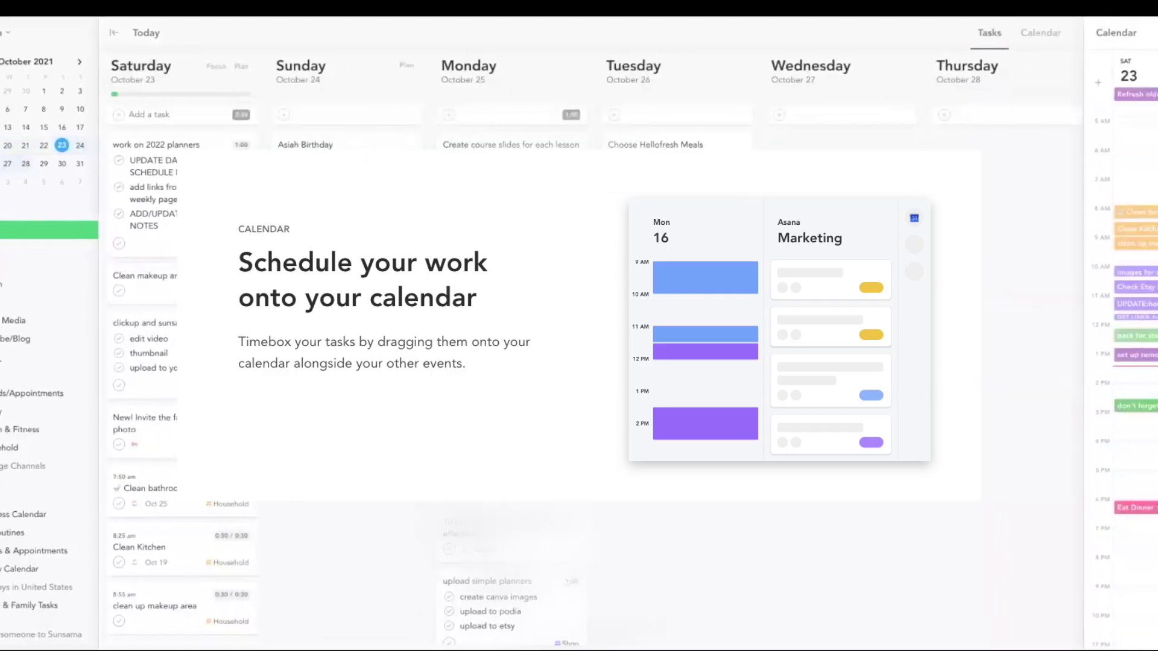
pyautogui.click(1030, 44)
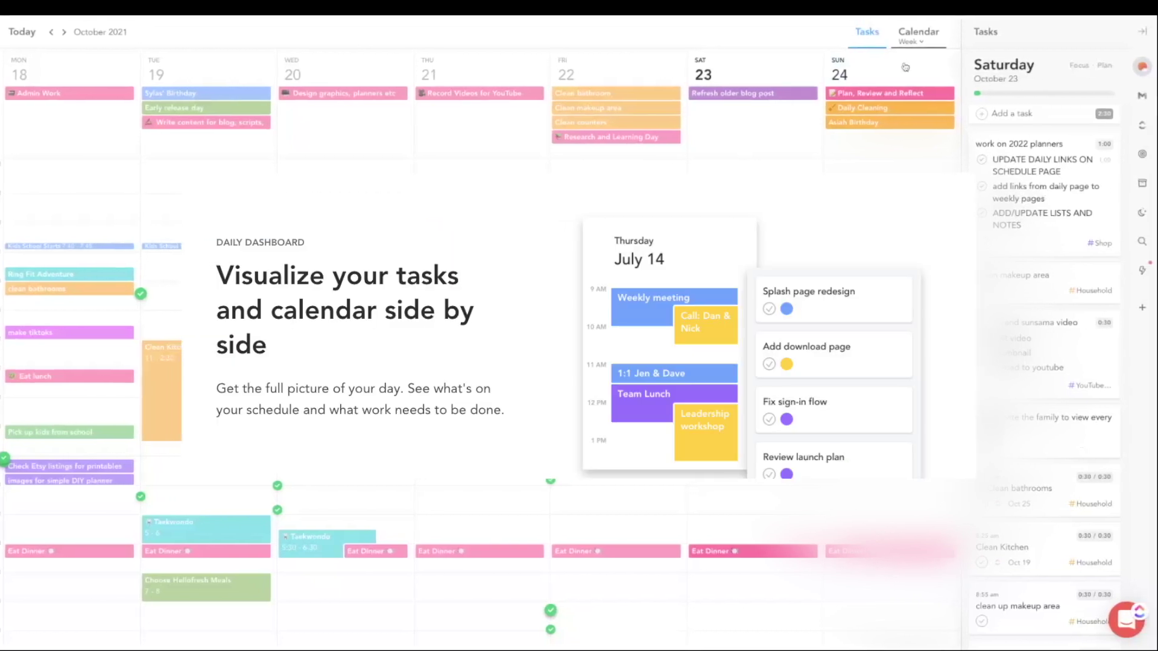
pyautogui.click(880, 31)
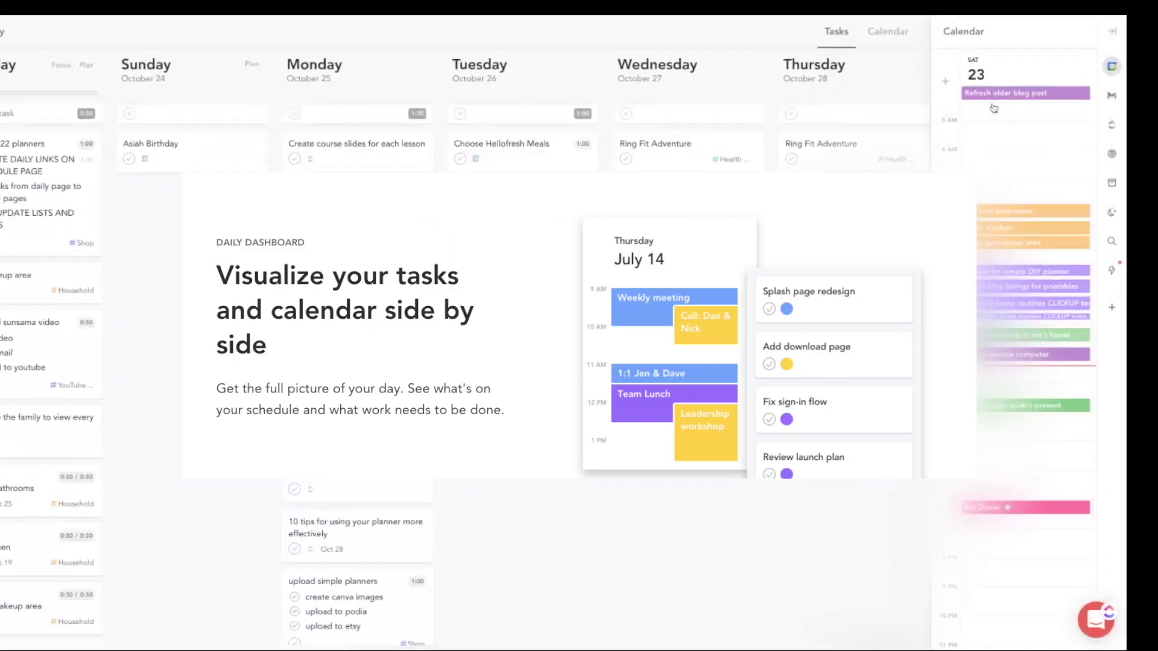
pyautogui.click(1021, 94)
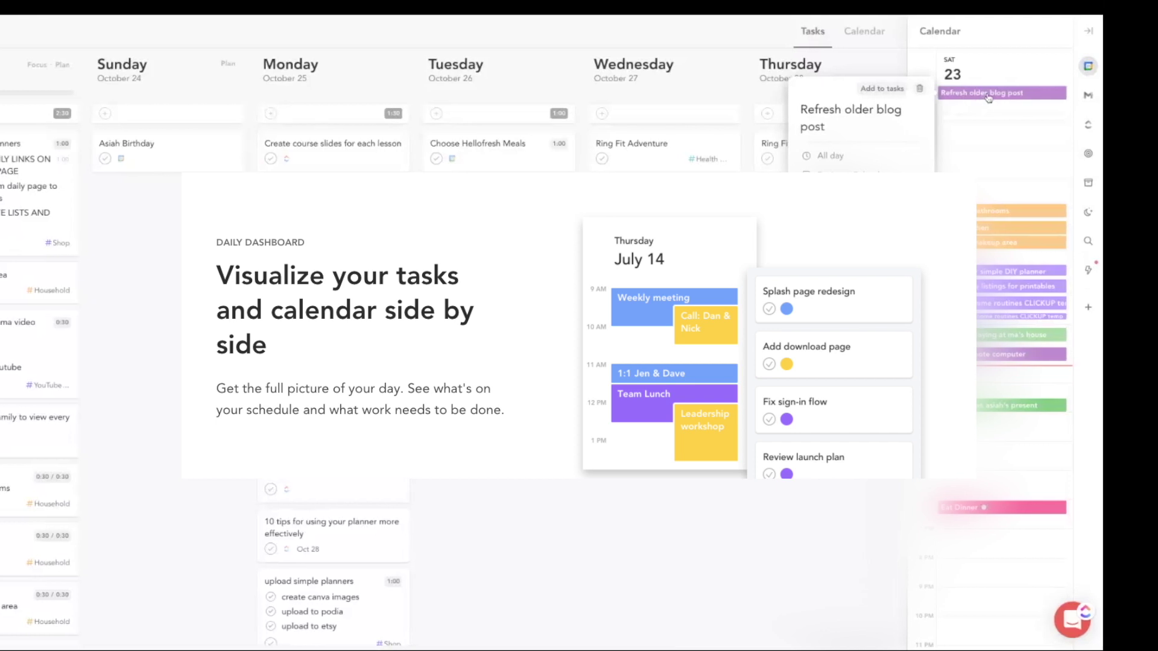
pyautogui.press('Escape')
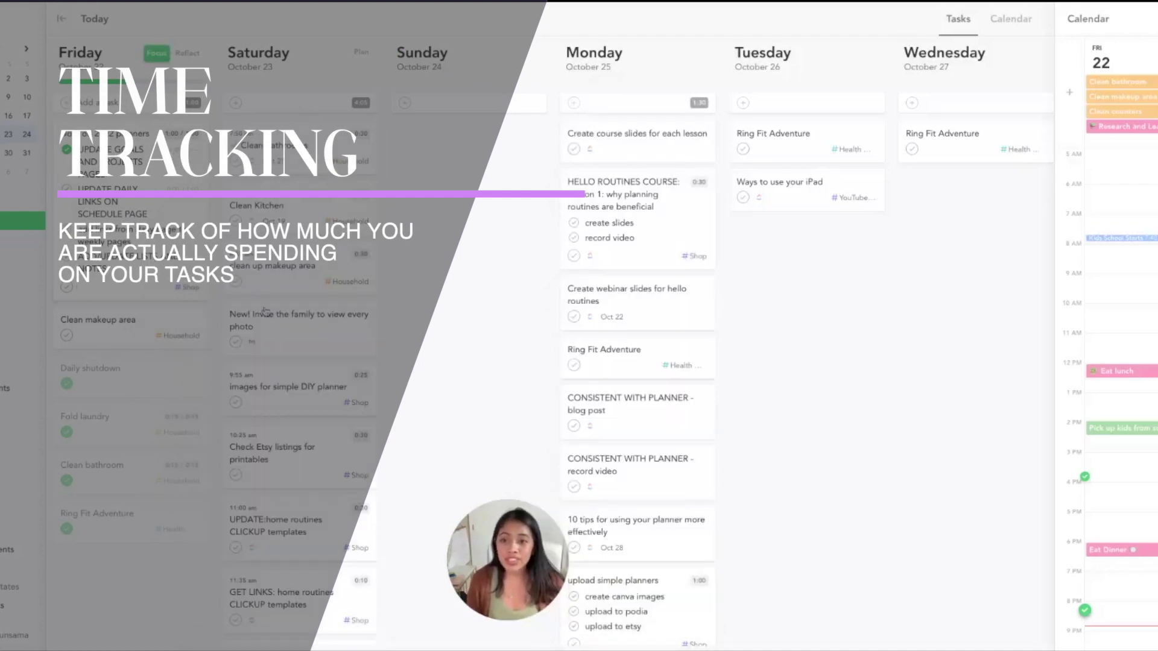
# - Focus on Friday's 'work on 2022 planners' task and start timing its ADD/UPDATE LISTS AND NOTES subtask
pyautogui.click(157, 65)
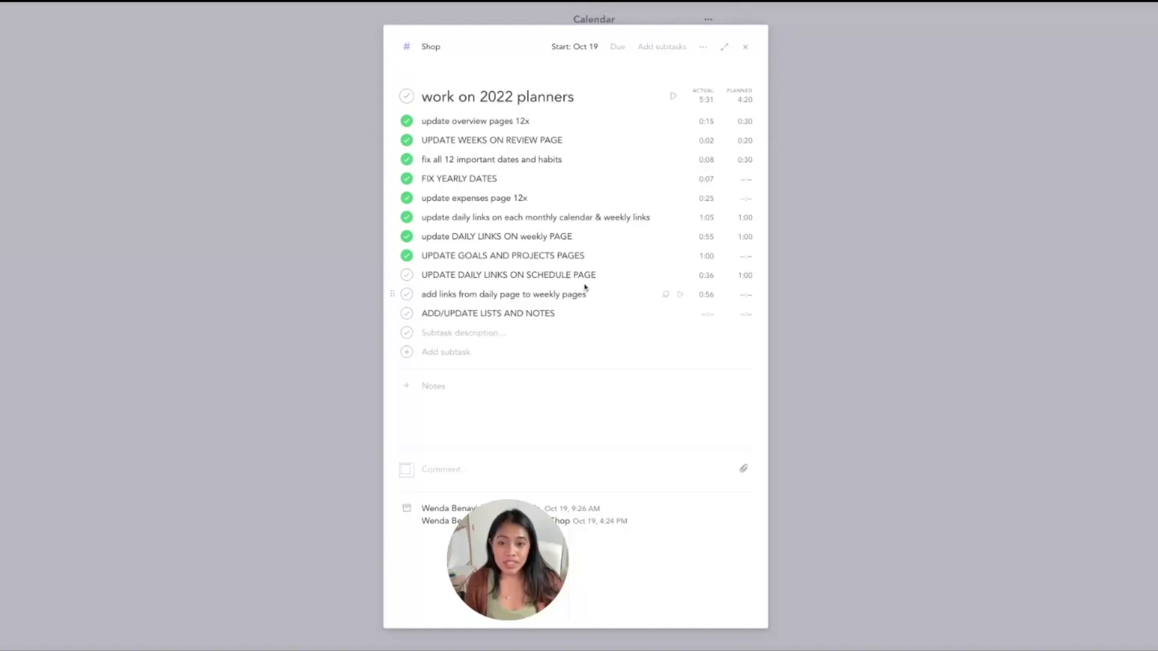
pyautogui.moveTo(437, 313); pyautogui.dragTo(550, 312)
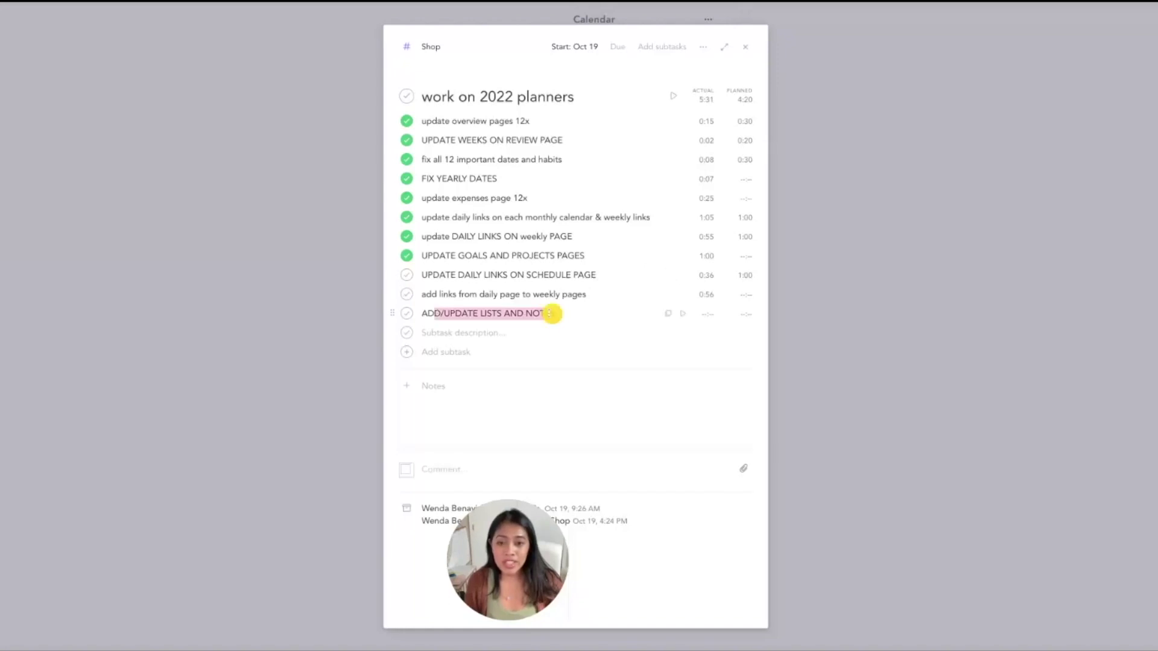
pyautogui.click(524, 313)
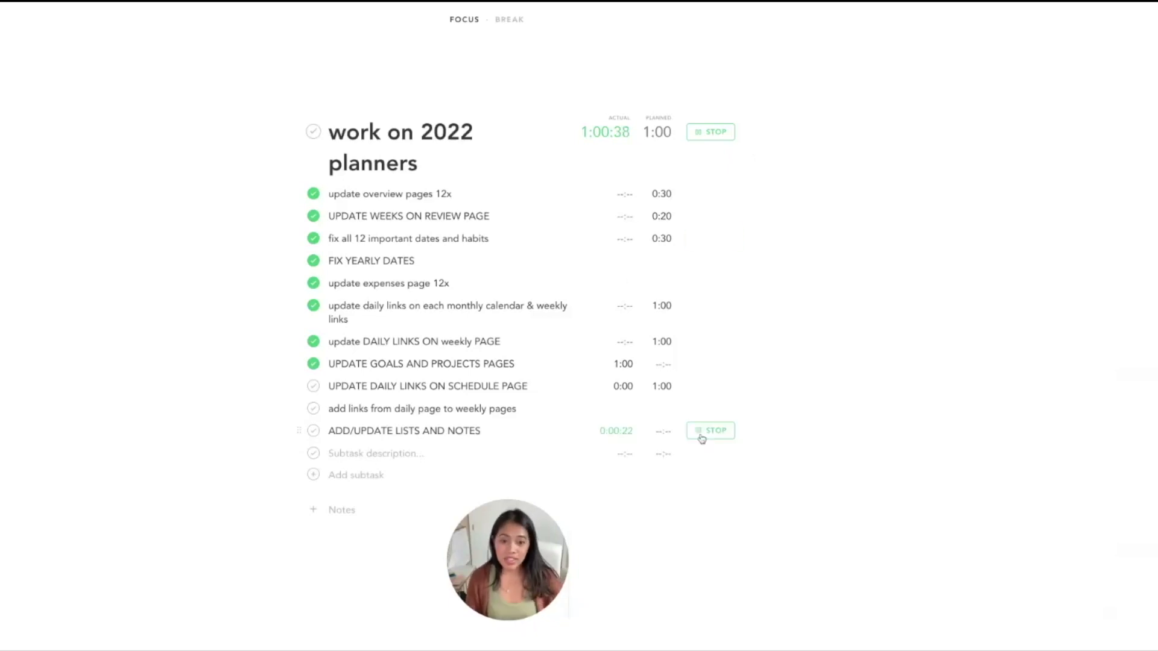
# - Stop the ADD/UPDATE LISTS AND NOTES timer, take a brief break, then close focus mode and the task card
pyautogui.click(704, 437)
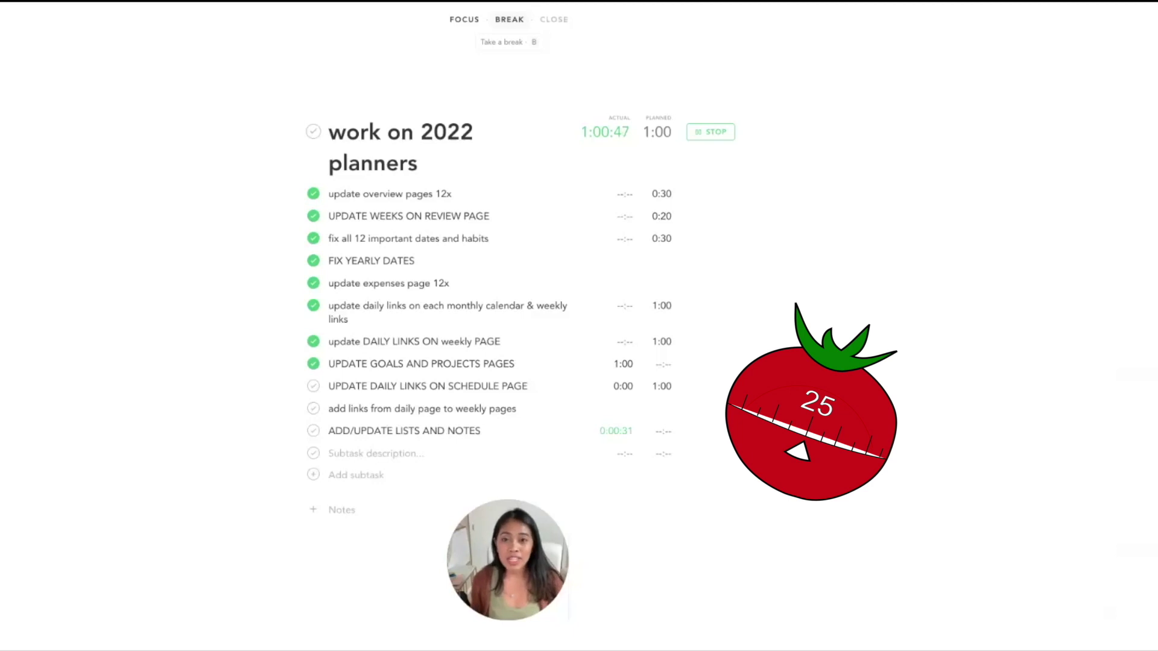
pyautogui.click(509, 19)
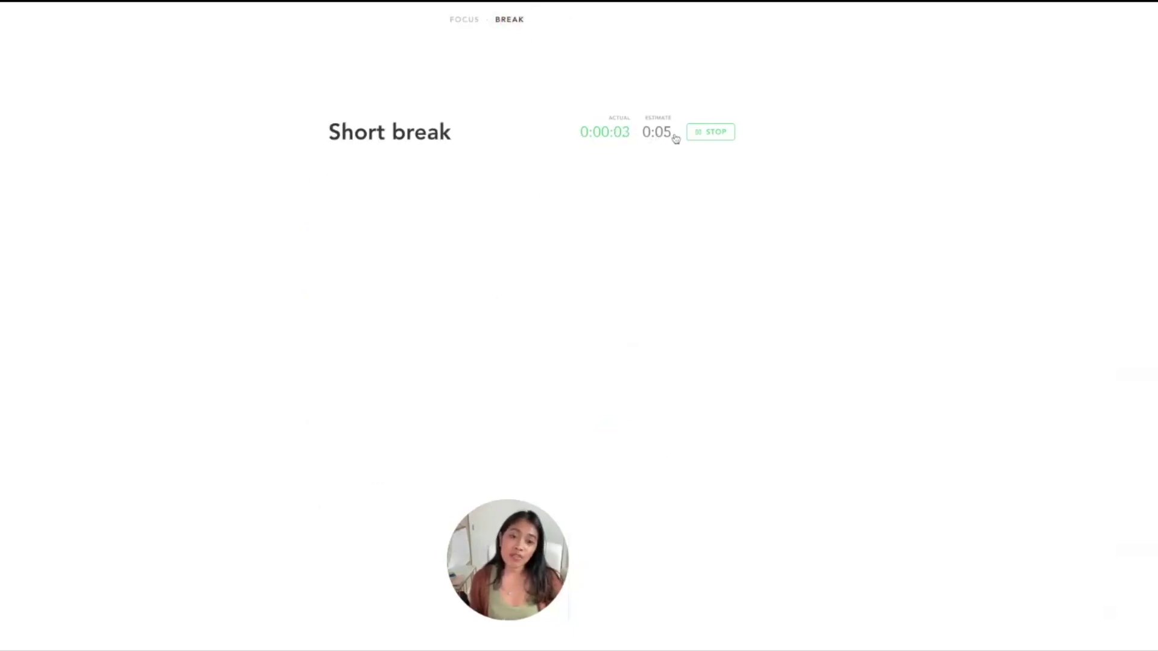
pyautogui.click(712, 133)
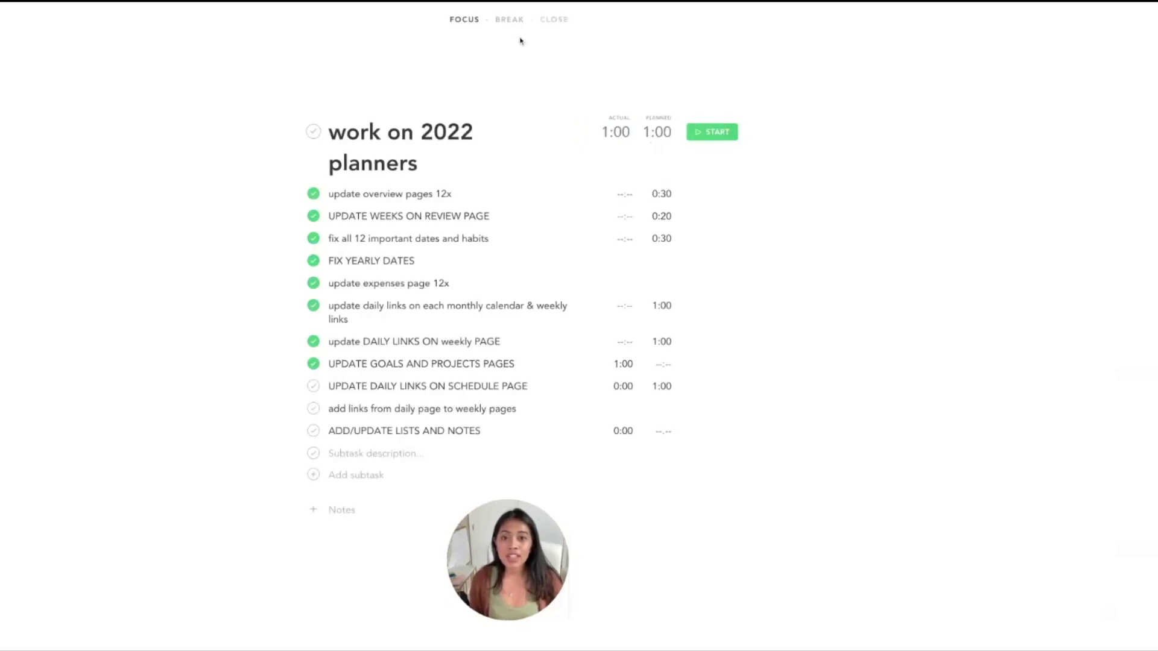
pyautogui.click(553, 20)
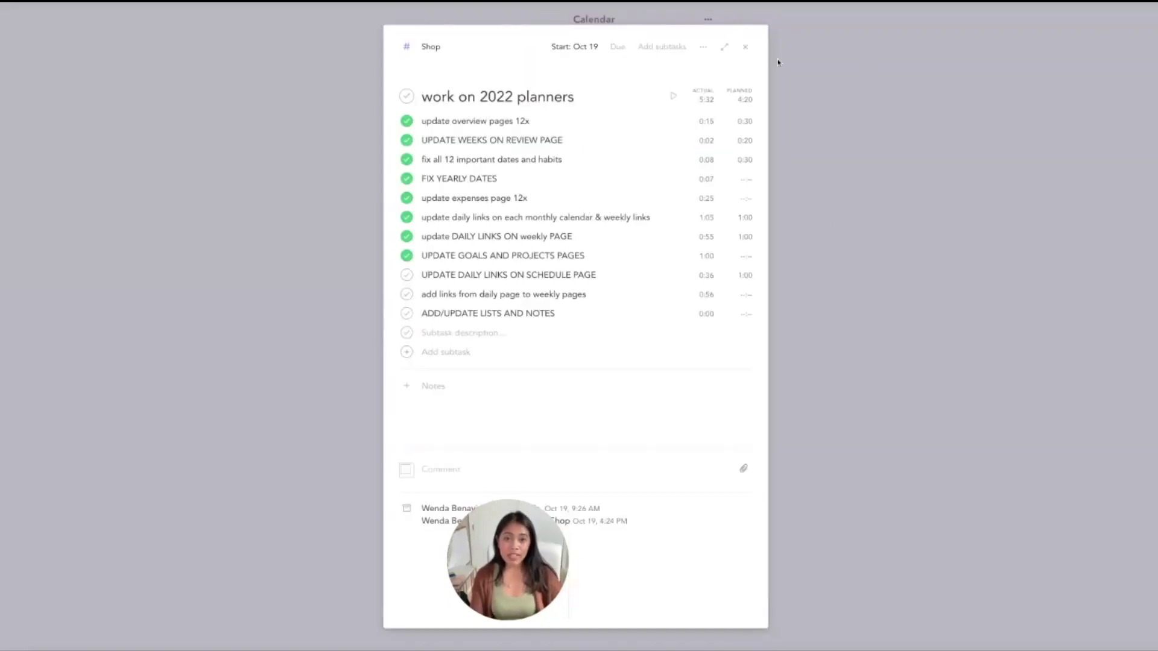
pyautogui.click(745, 48)
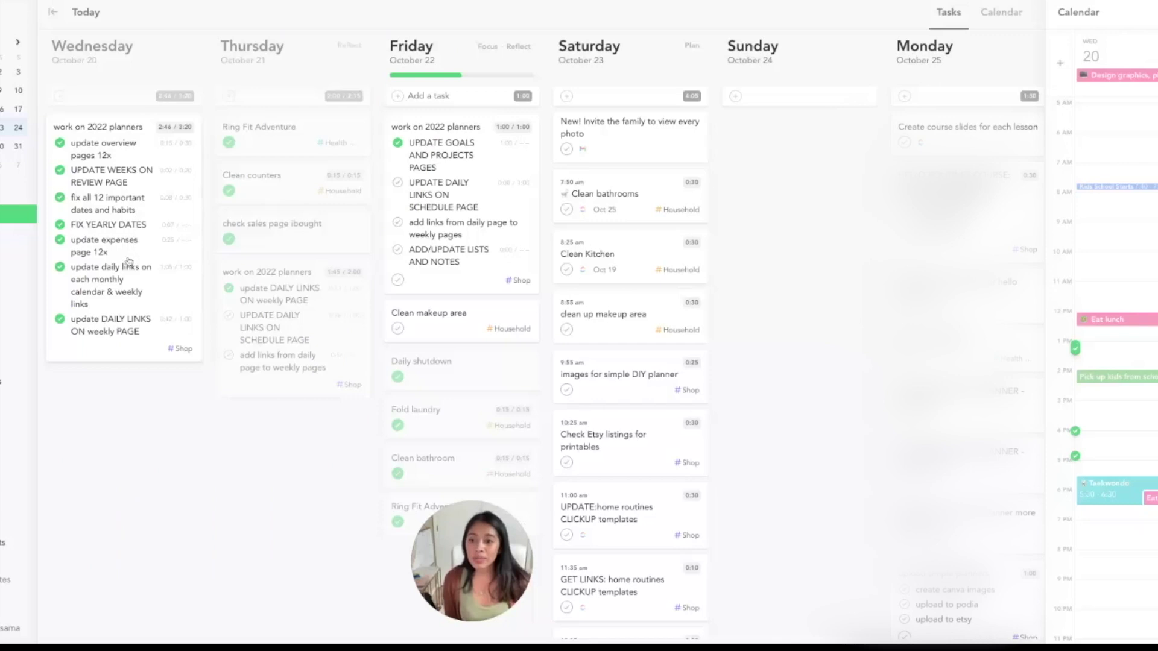
pyautogui.click(129, 262)
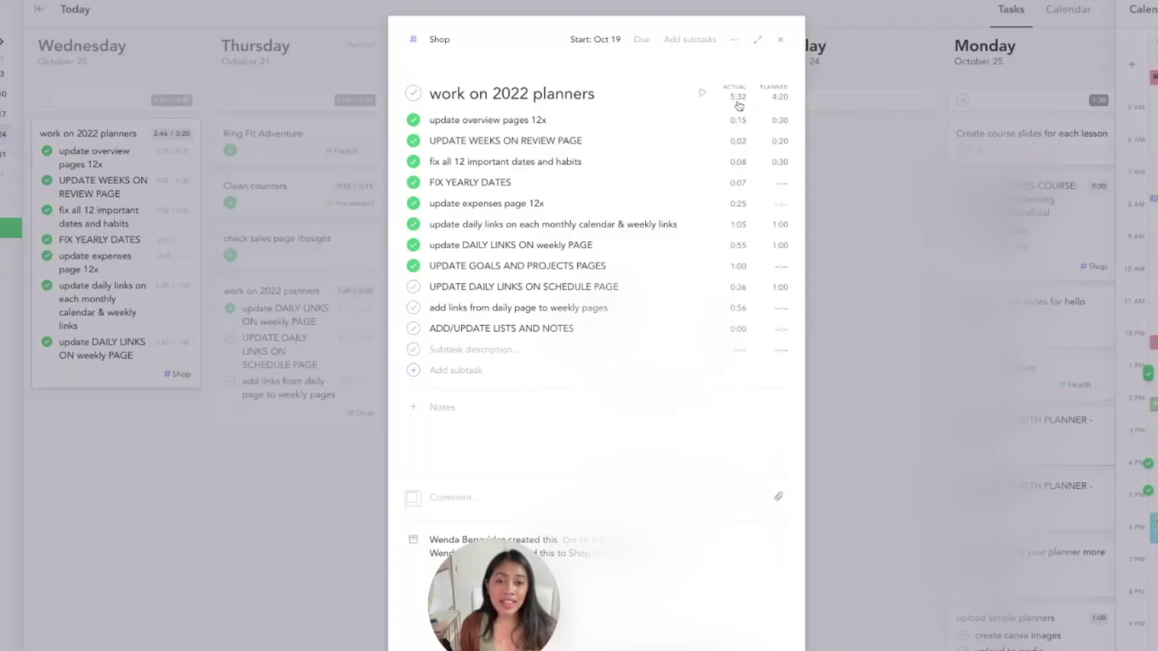
pyautogui.click(780, 40)
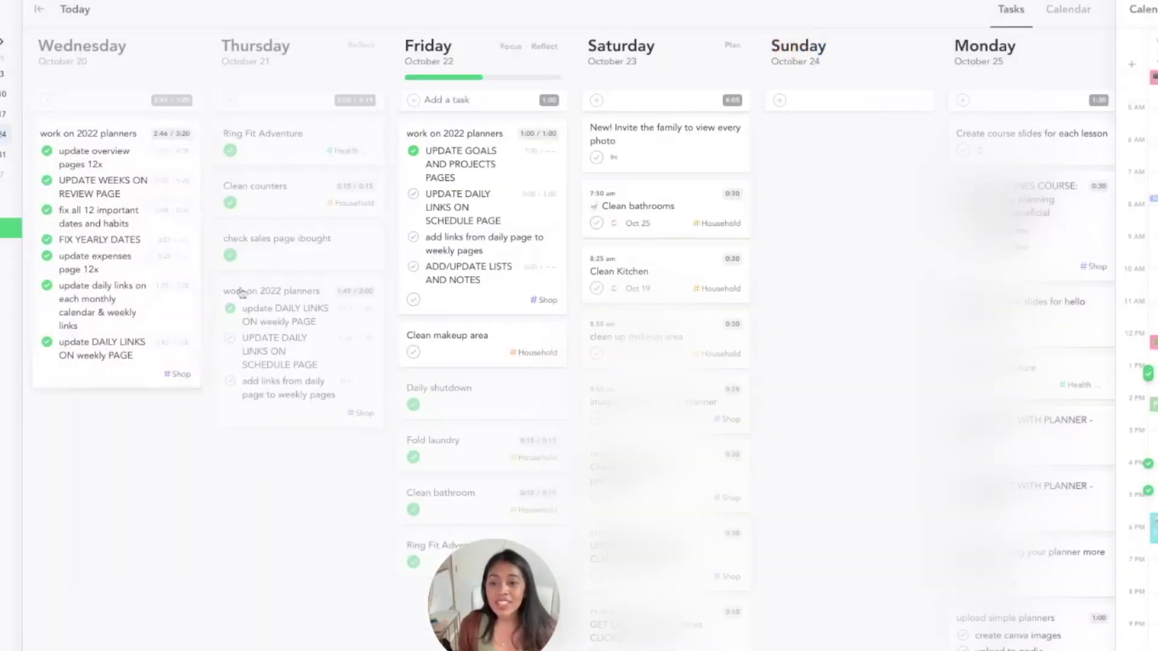
pyautogui.hscroll(2, 467, 253)
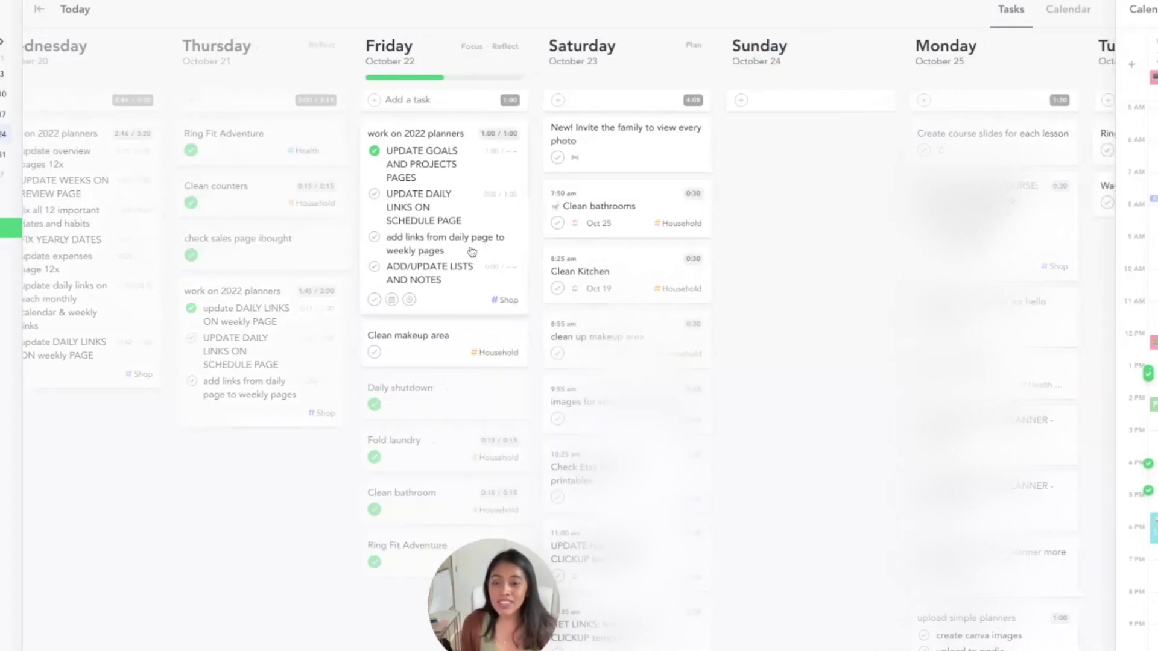
pyautogui.hscroll(-3, 289, 314)
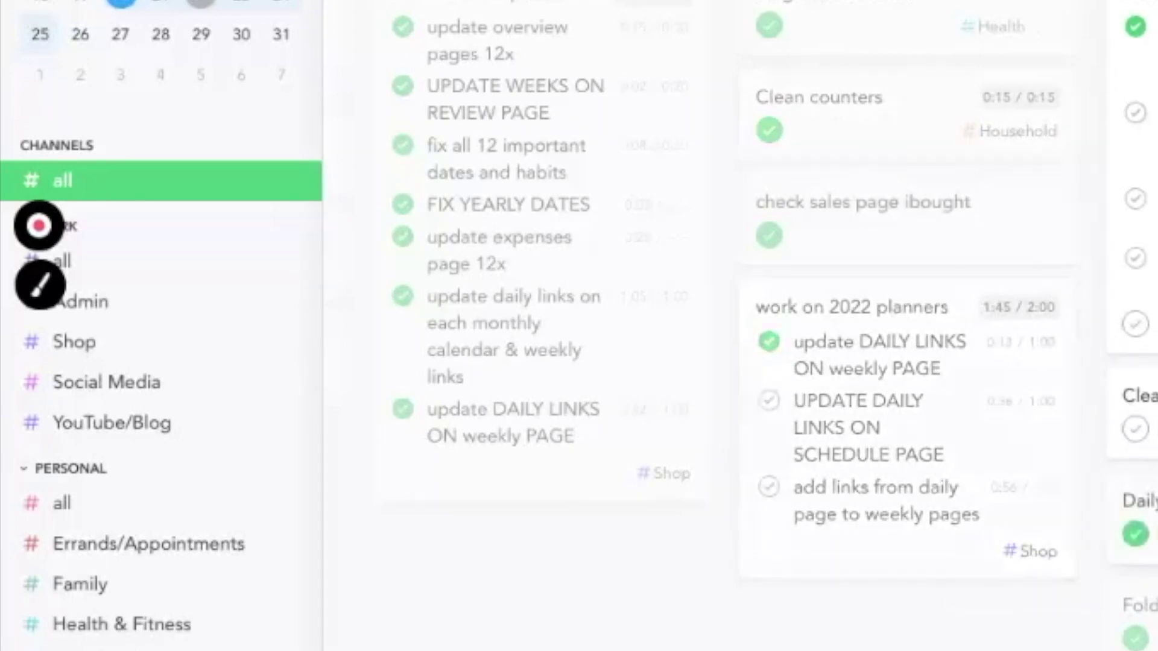
pyautogui.scroll(-2, 91, 139)
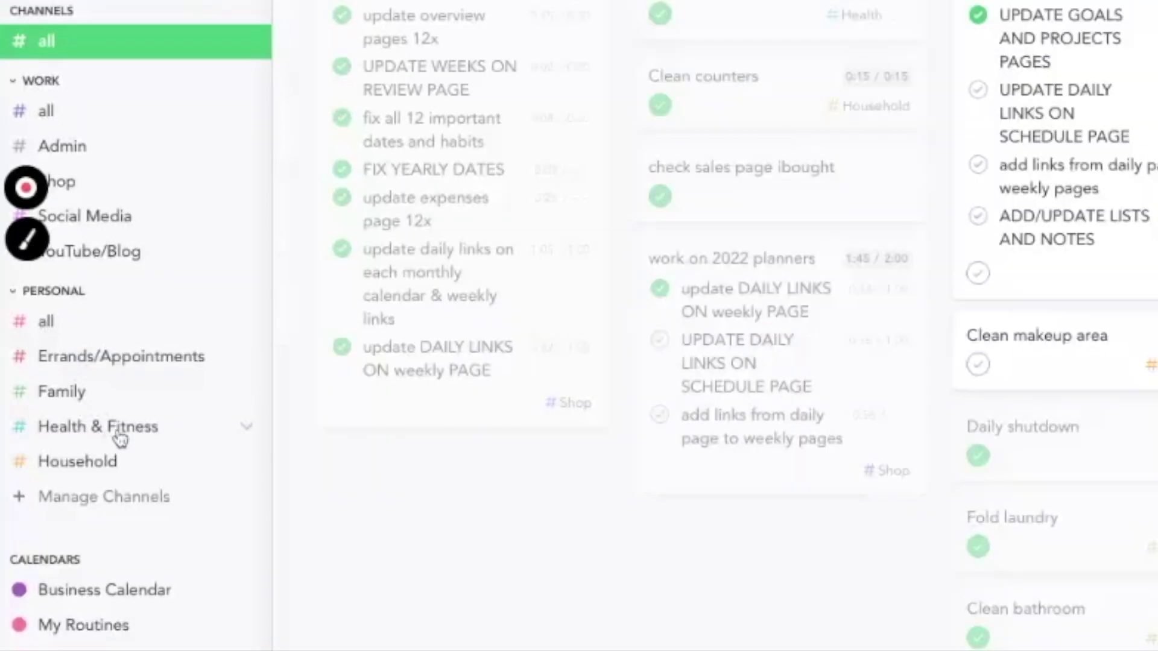
pyautogui.click(86, 498)
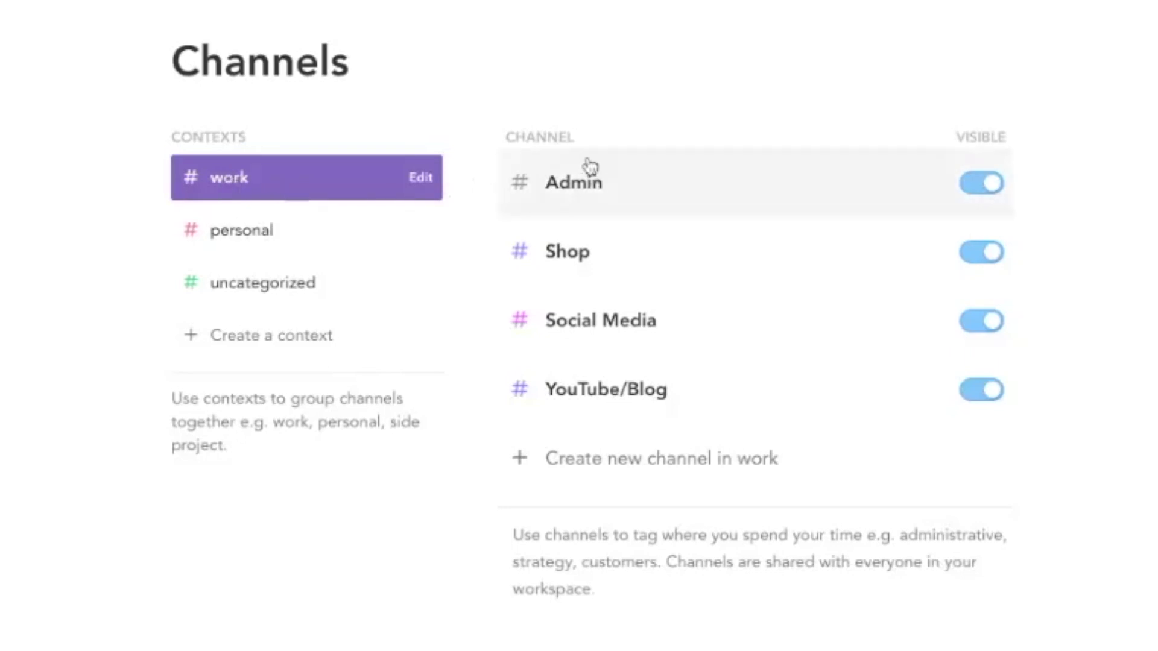
pyautogui.click(302, 238)
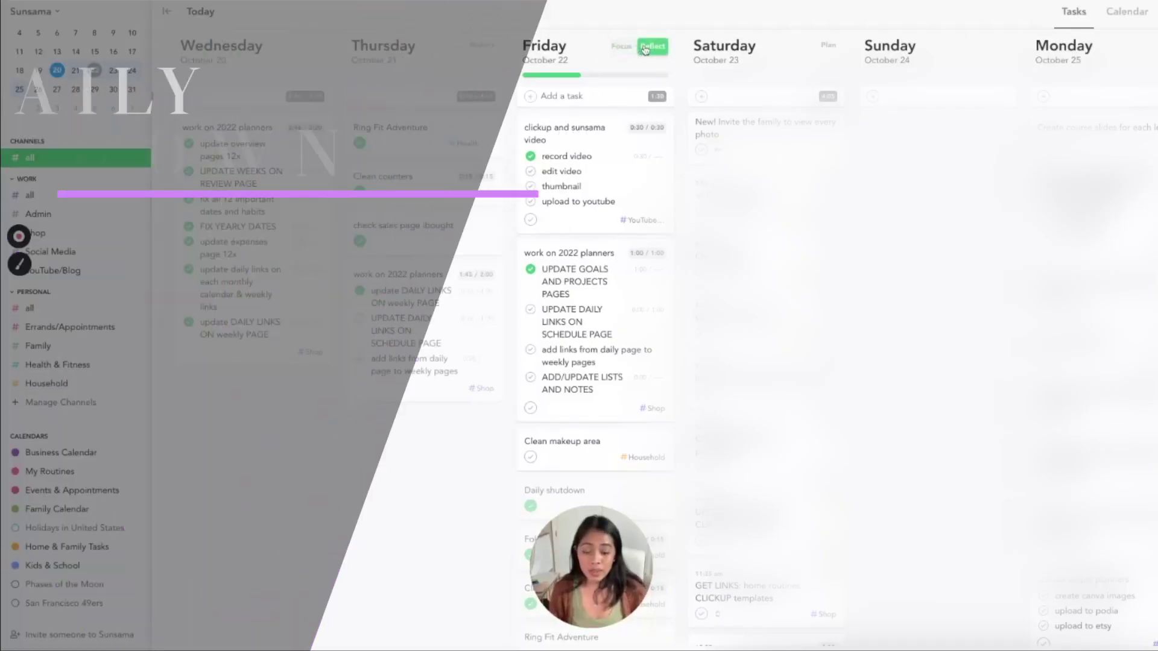
# - Open Friday's Today in review page via Reflect
pyautogui.click(651, 48)
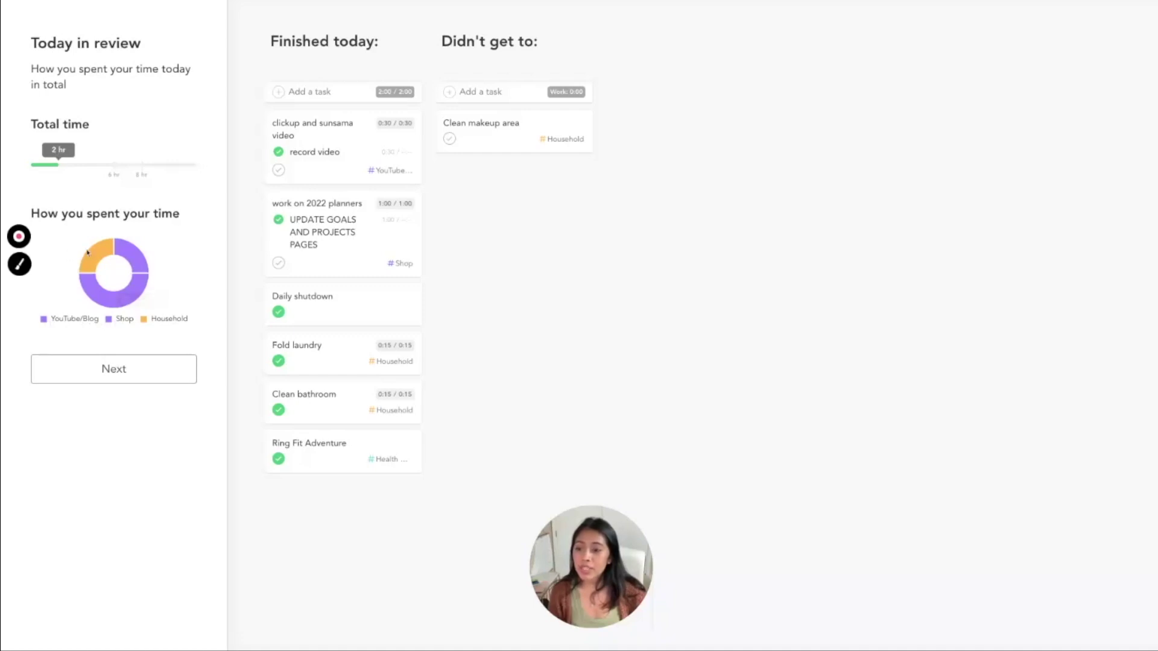
# - Move past the review to Daily shutdown and wrap up, reaching 'Done for the day.'
pyautogui.moveTo(97, 244)
pyautogui.click(98, 371)
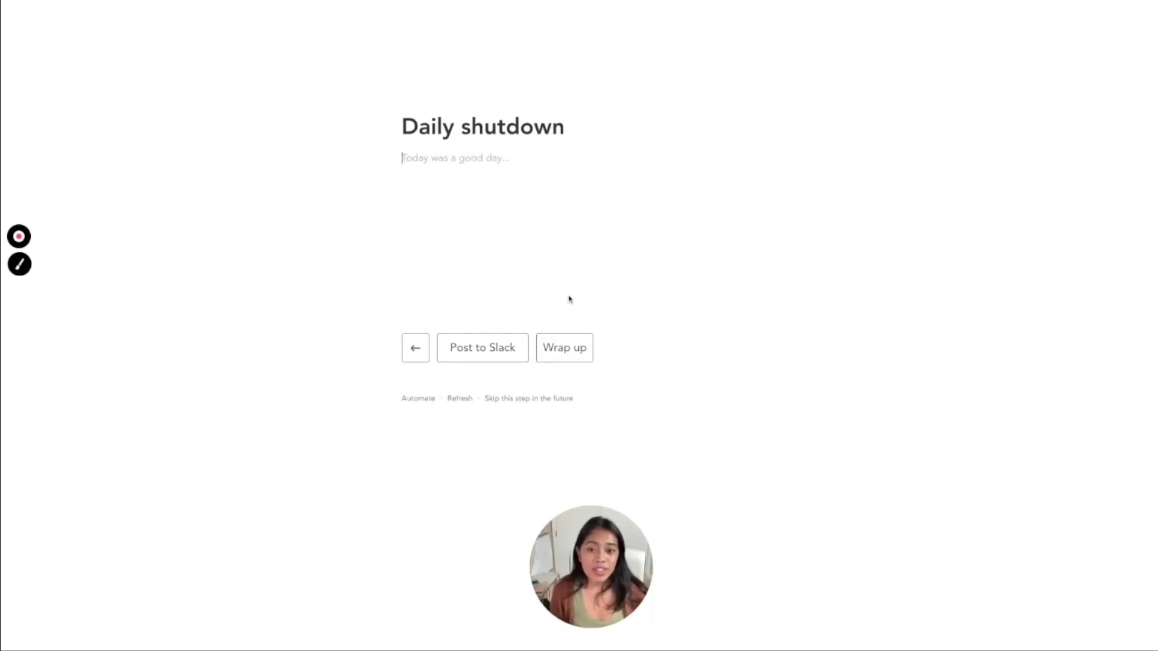
pyautogui.click(560, 342)
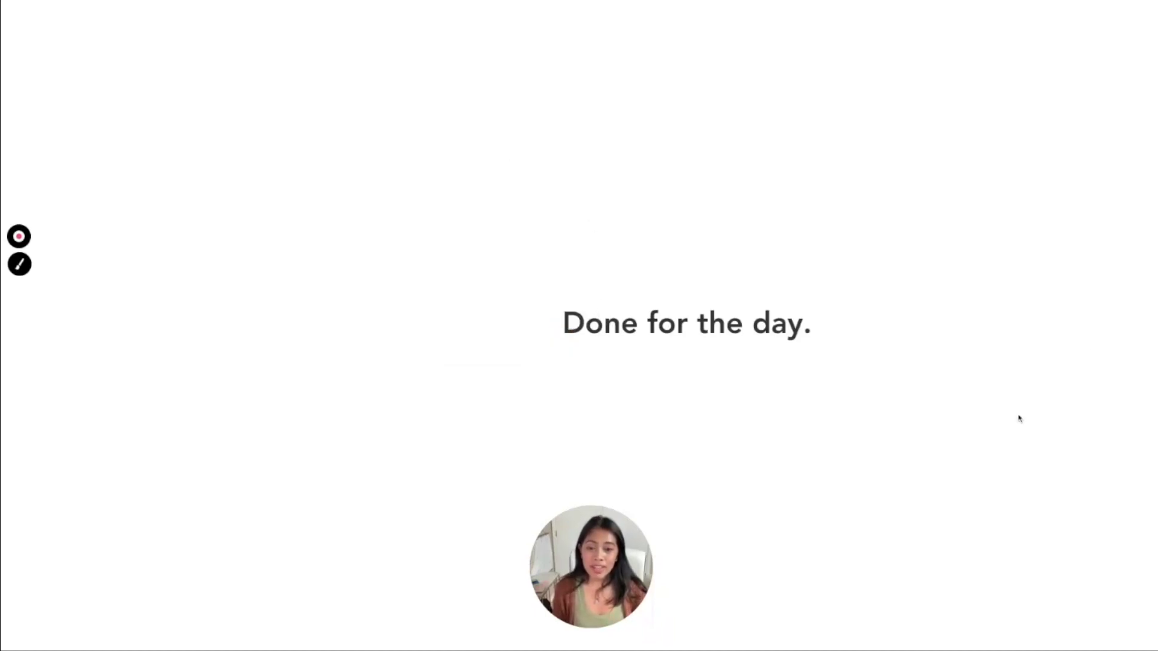